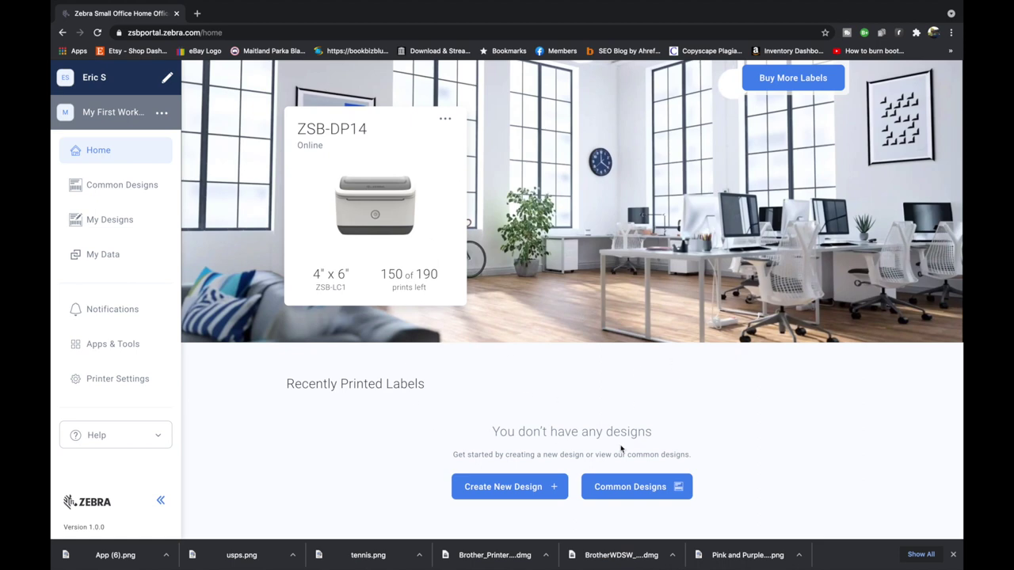
- Start a new label design, look through the size options, then cancel it
{"action": "left_click", "coordinate": [504, 487]}
{"action": "scroll", "coordinate": [252, 227], "scroll_direction": "down", "scroll_amount": 2}
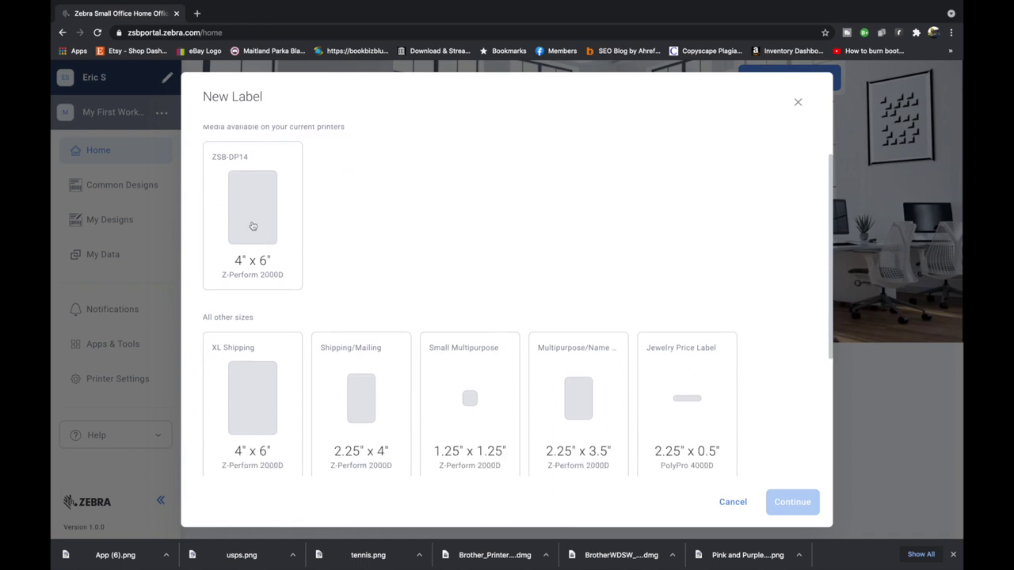
{"action": "scroll", "coordinate": [253, 226], "scroll_direction": "down", "scroll_amount": 1}
{"action": "scroll", "coordinate": [255, 157], "scroll_direction": "up", "scroll_amount": 3}
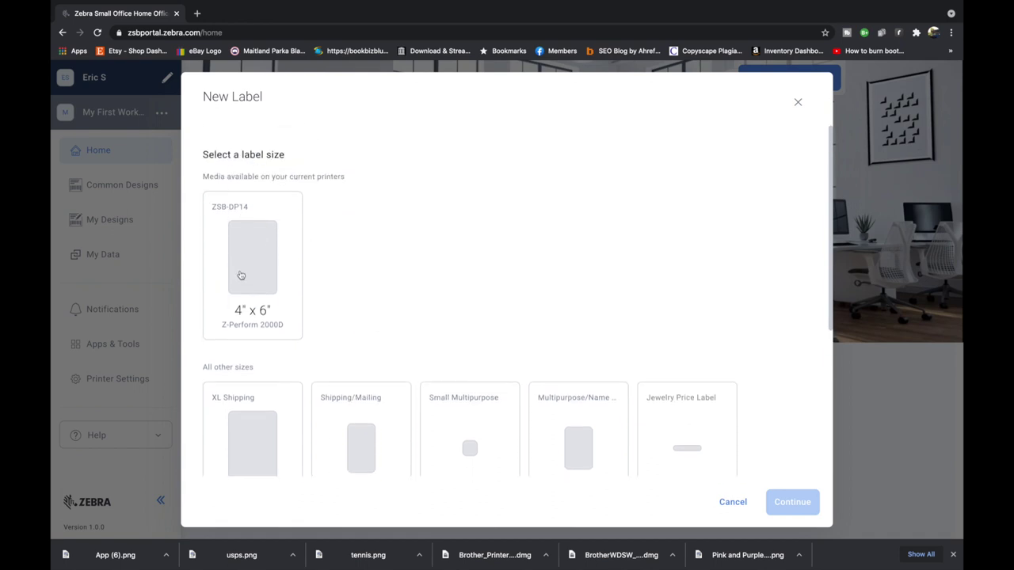
{"action": "scroll", "coordinate": [241, 275], "scroll_direction": "down", "scroll_amount": 5}
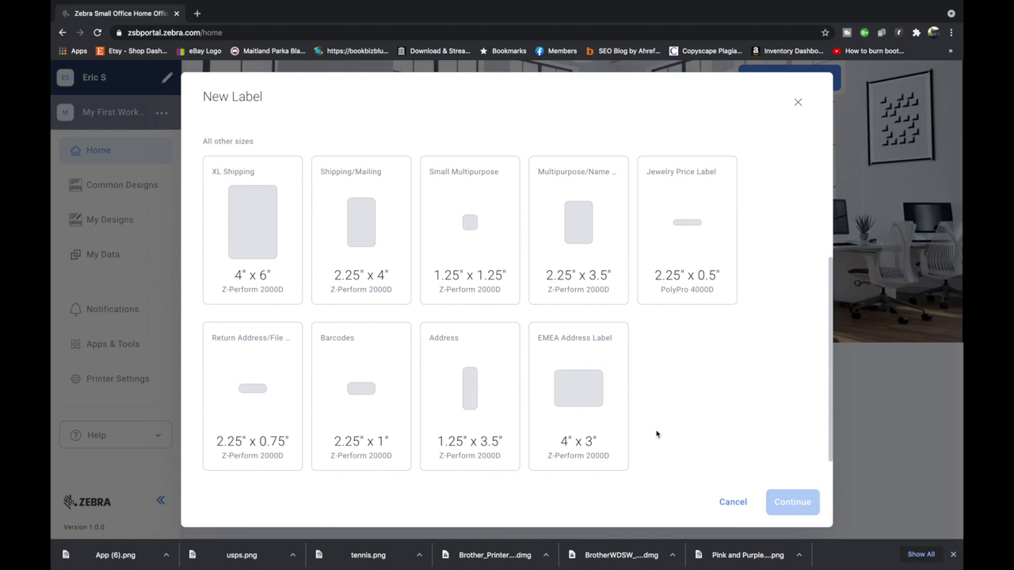
{"action": "left_click", "coordinate": [723, 502]}
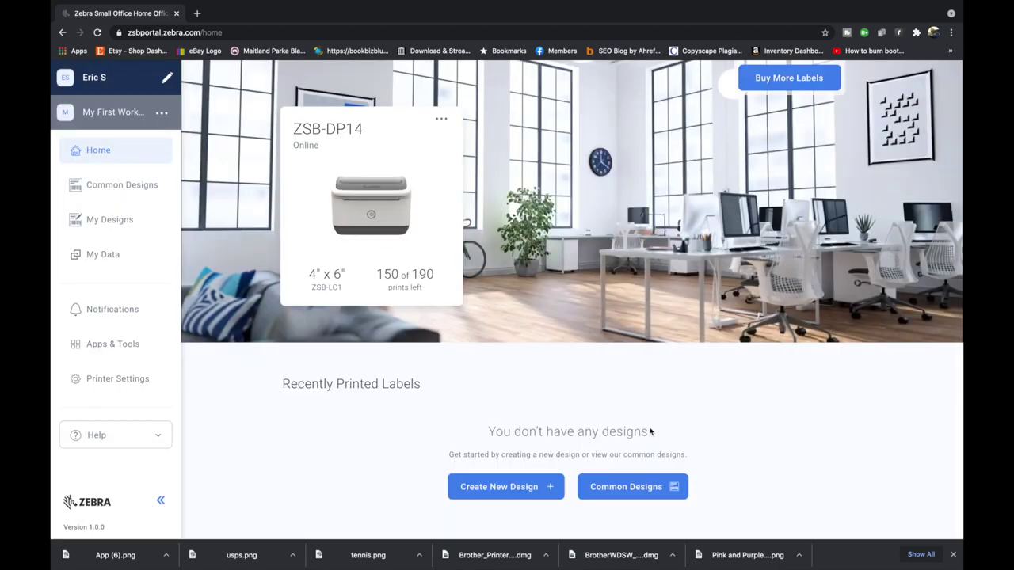
- From the Address category of pre-made designs, copy Party Favor into My Designs
{"action": "left_click", "coordinate": [625, 486]}
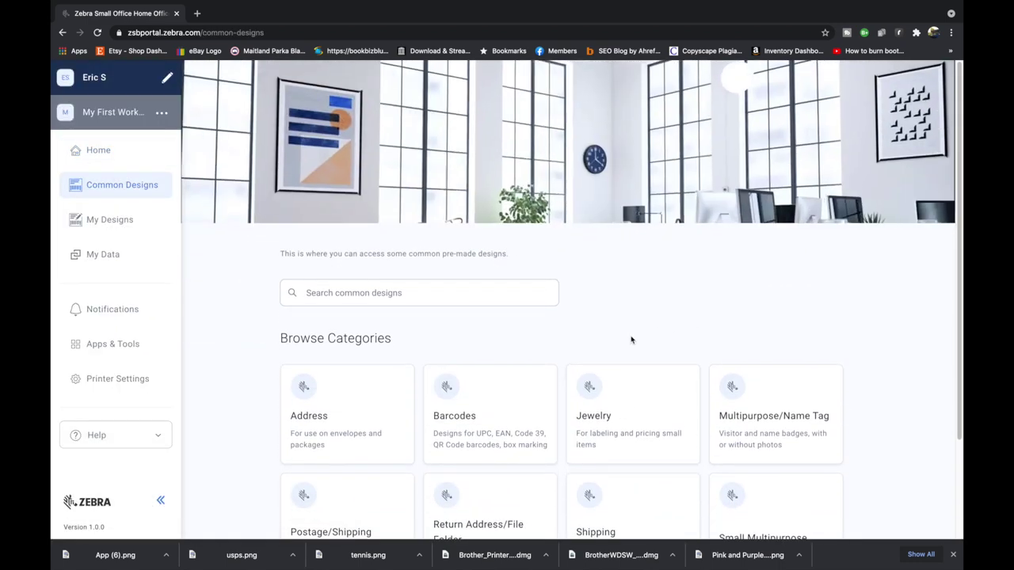
{"action": "scroll", "coordinate": [629, 317], "scroll_direction": "down", "scroll_amount": 3}
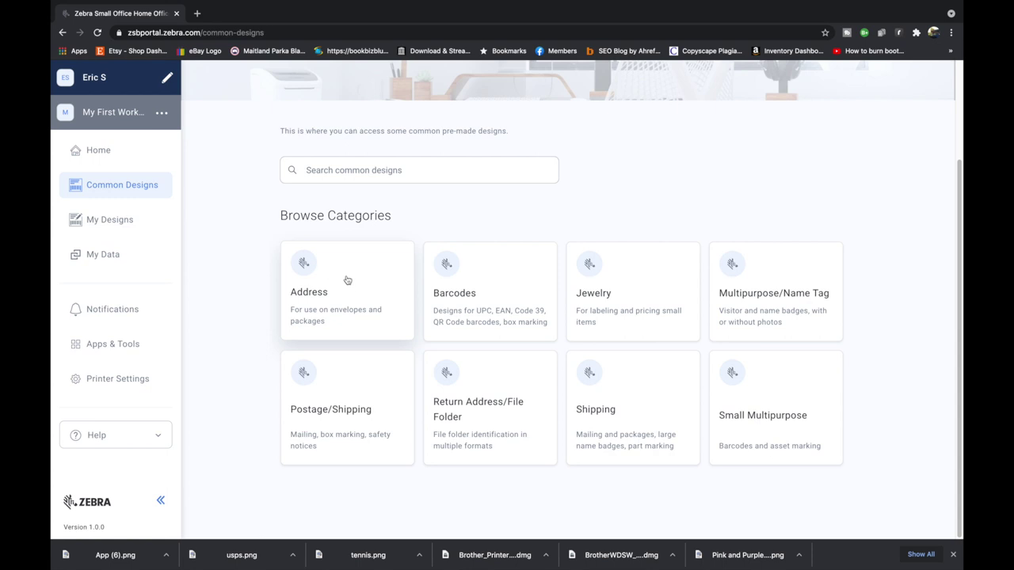
{"action": "left_click", "coordinate": [346, 280]}
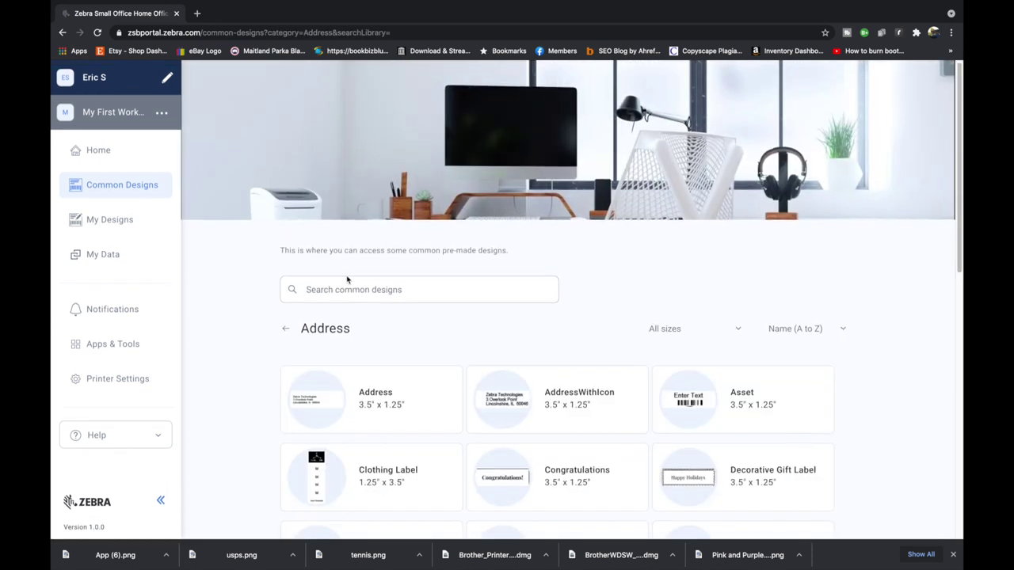
{"action": "scroll", "coordinate": [347, 278], "scroll_direction": "down", "scroll_amount": 3}
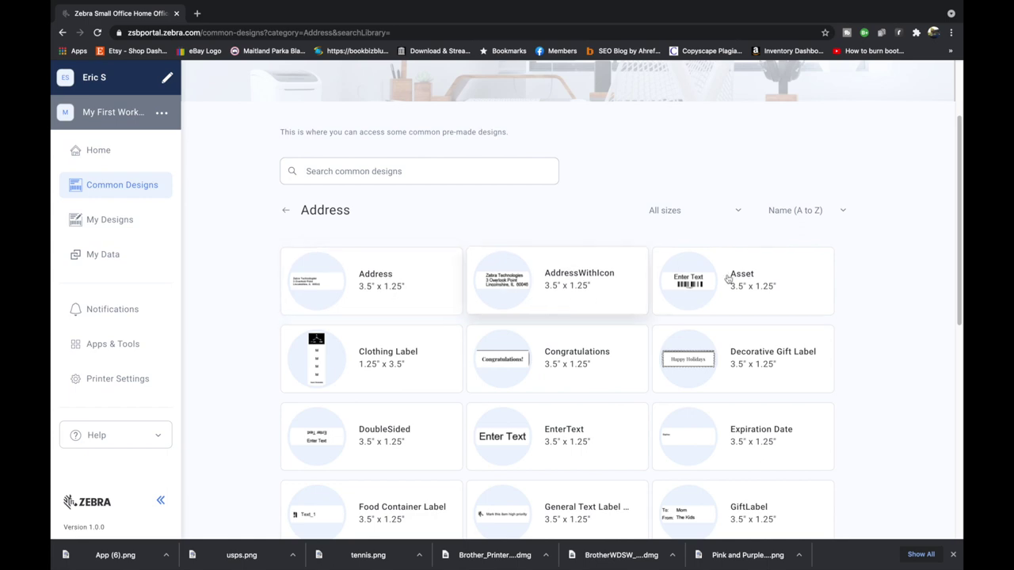
{"action": "scroll", "coordinate": [541, 414], "scroll_direction": "down", "scroll_amount": 10}
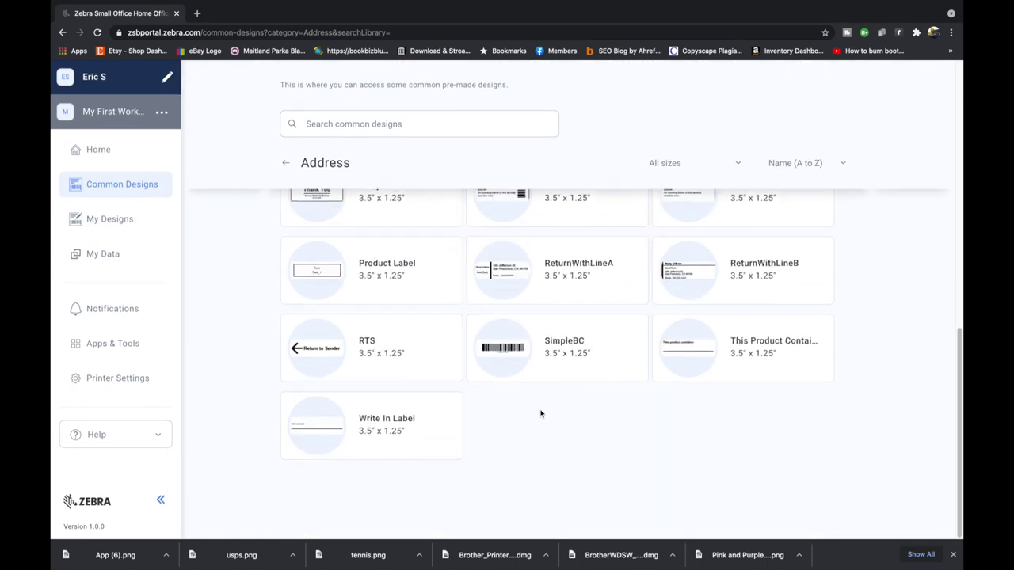
{"action": "scroll", "coordinate": [353, 308], "scroll_direction": "up", "scroll_amount": 2}
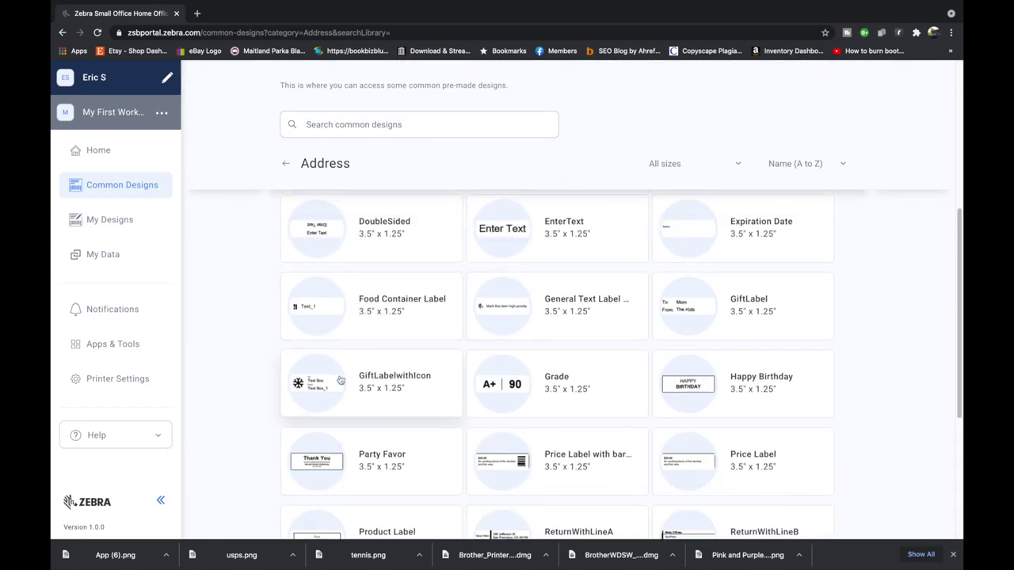
{"action": "scroll", "coordinate": [412, 378], "scroll_direction": "down", "scroll_amount": 1}
{"action": "left_click", "coordinate": [370, 389]}
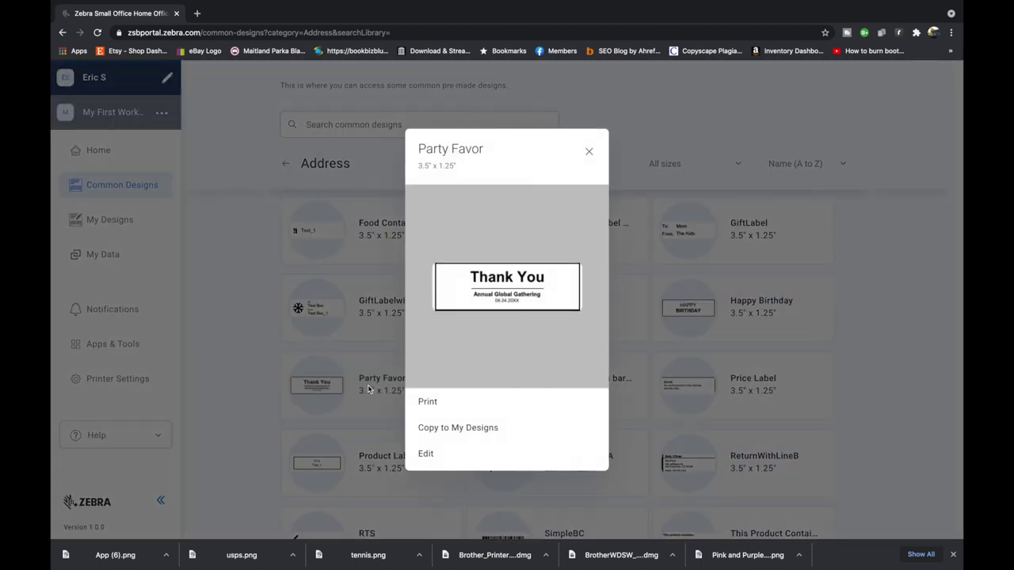
{"action": "left_click", "coordinate": [441, 427]}
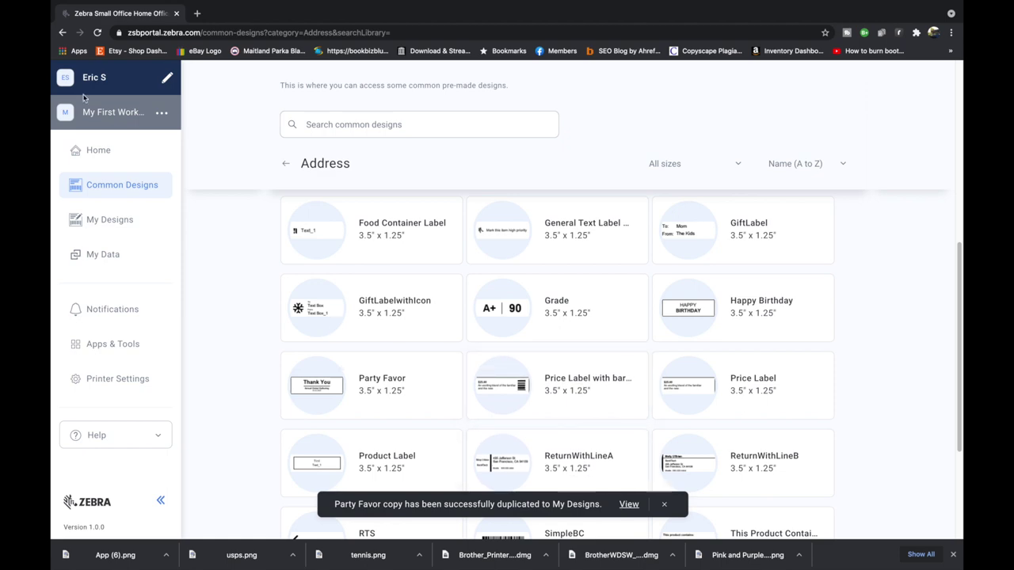
- Open the Party Favor copy for editing and shift its Thank You text right
{"action": "left_click", "coordinate": [91, 207]}
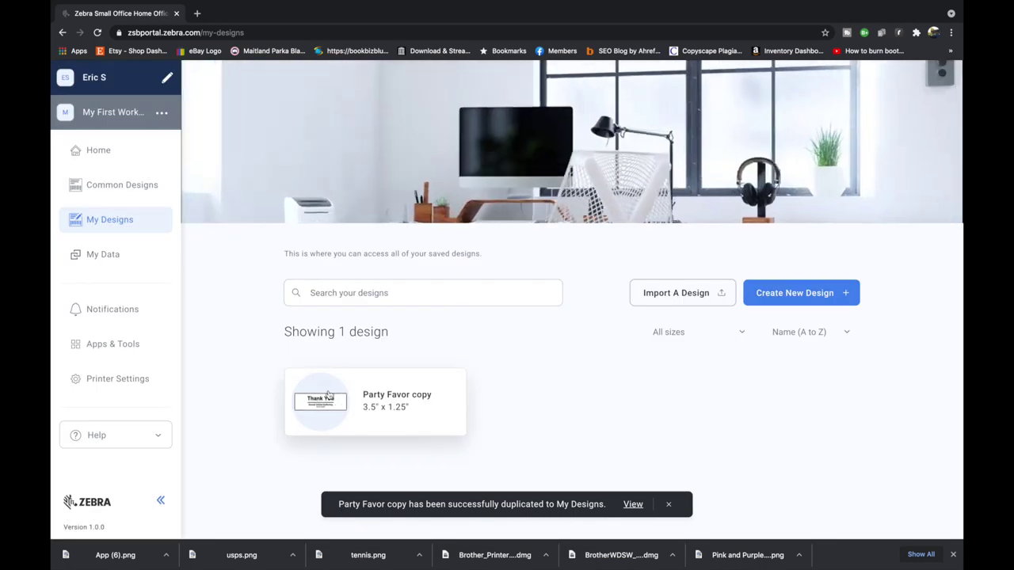
{"action": "left_click", "coordinate": [329, 394]}
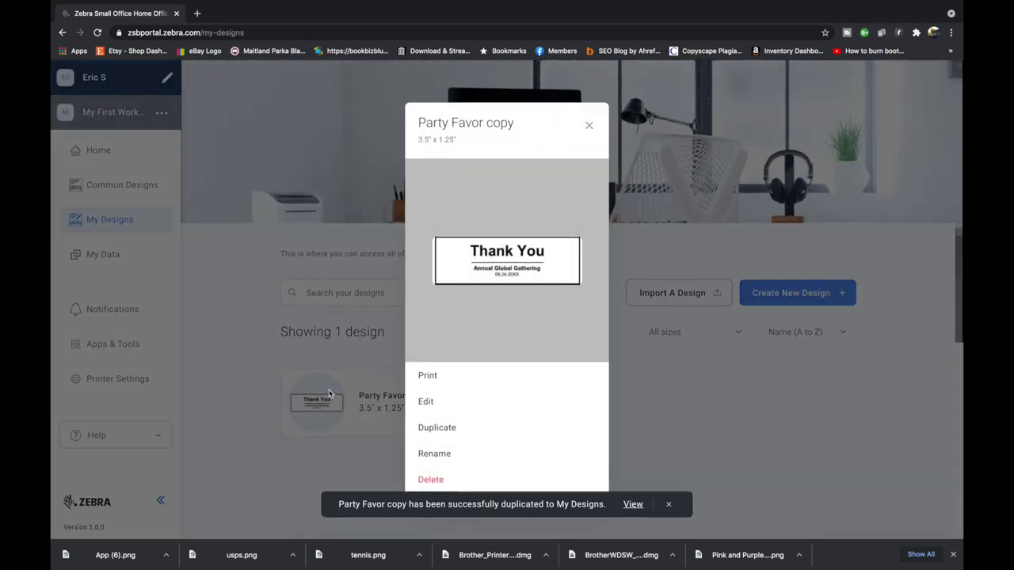
{"action": "left_click", "coordinate": [425, 402]}
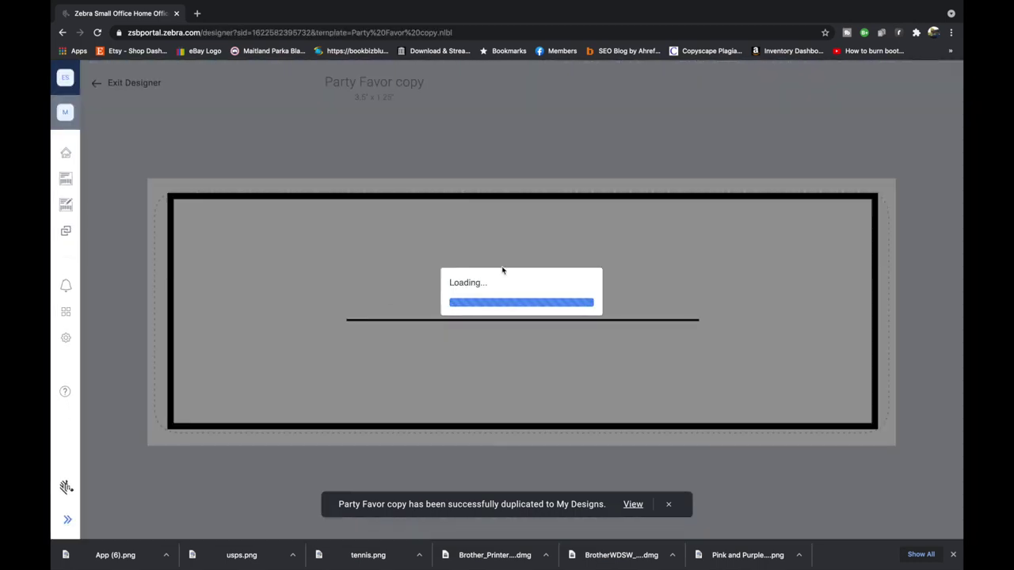
{"action": "left_click", "coordinate": [463, 254]}
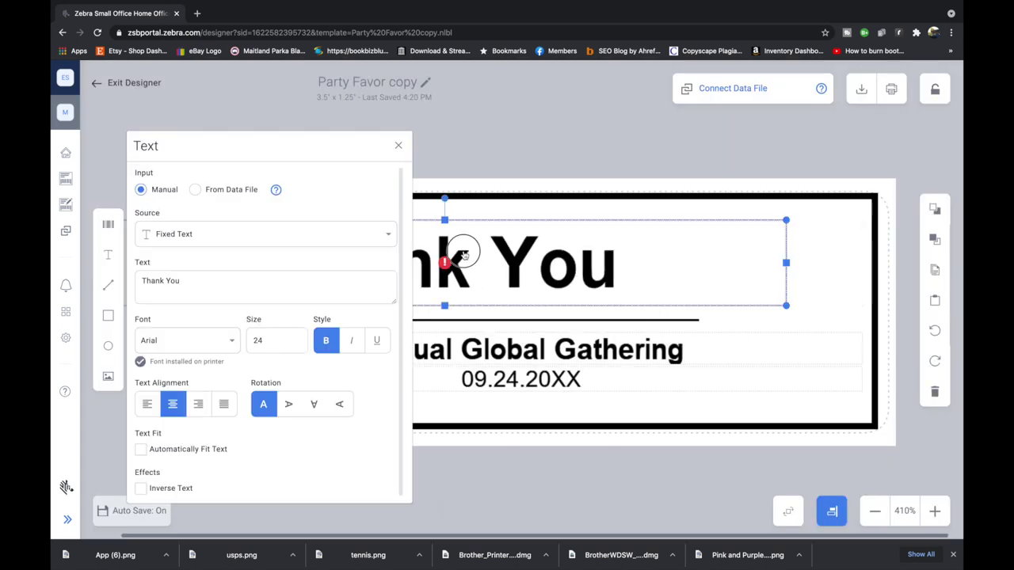
{"action": "left_click_drag", "start_coordinate": [519, 267], "coordinate": [571, 265]}
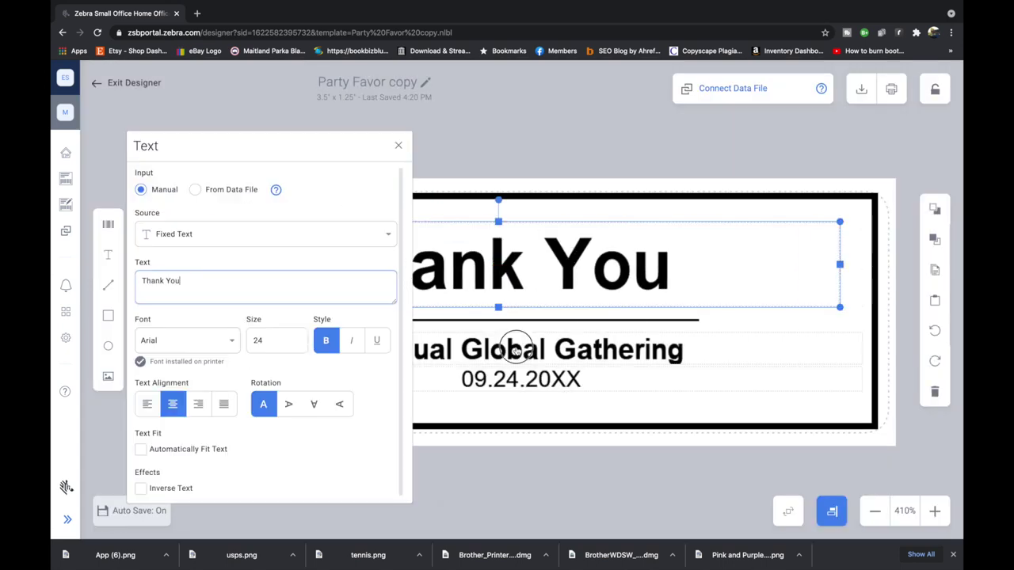
- Check the Global Gathering and date texts, return to My Designs, and start a new design
{"action": "left_click", "coordinate": [516, 349]}
{"action": "left_click", "coordinate": [510, 383]}
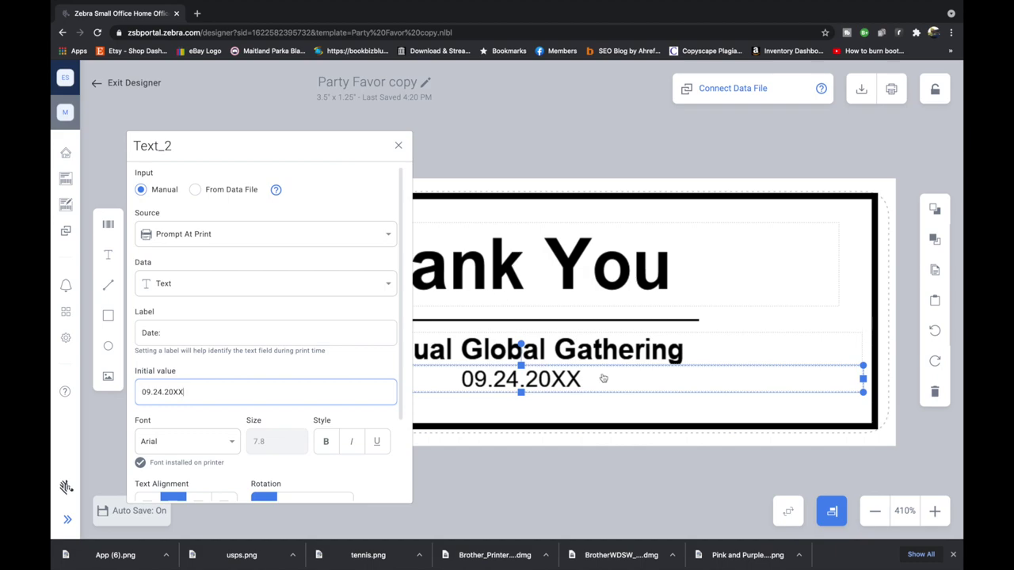
{"action": "left_click", "coordinate": [66, 178]}
{"action": "left_click", "coordinate": [95, 223]}
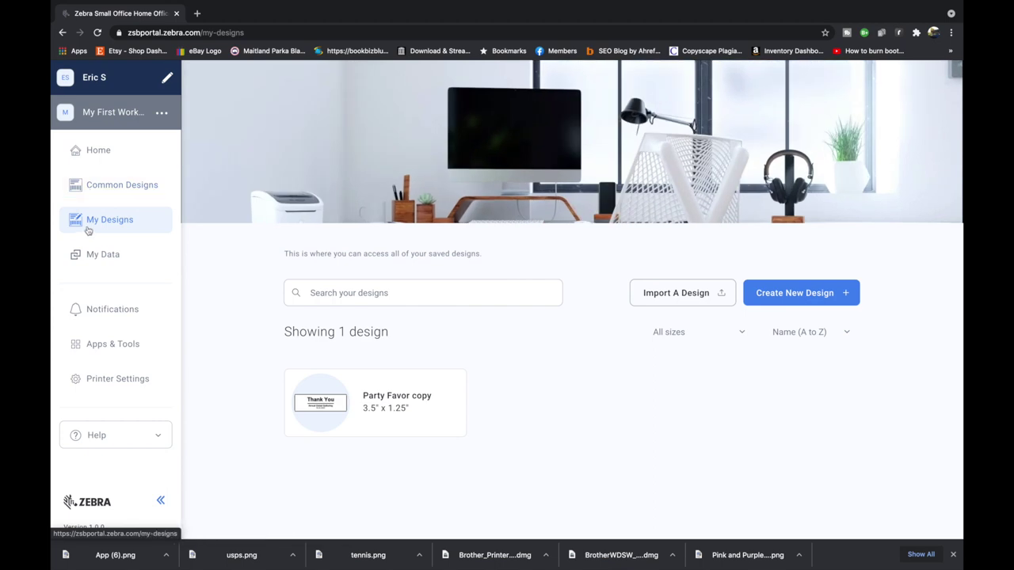
{"action": "left_click", "coordinate": [797, 302]}
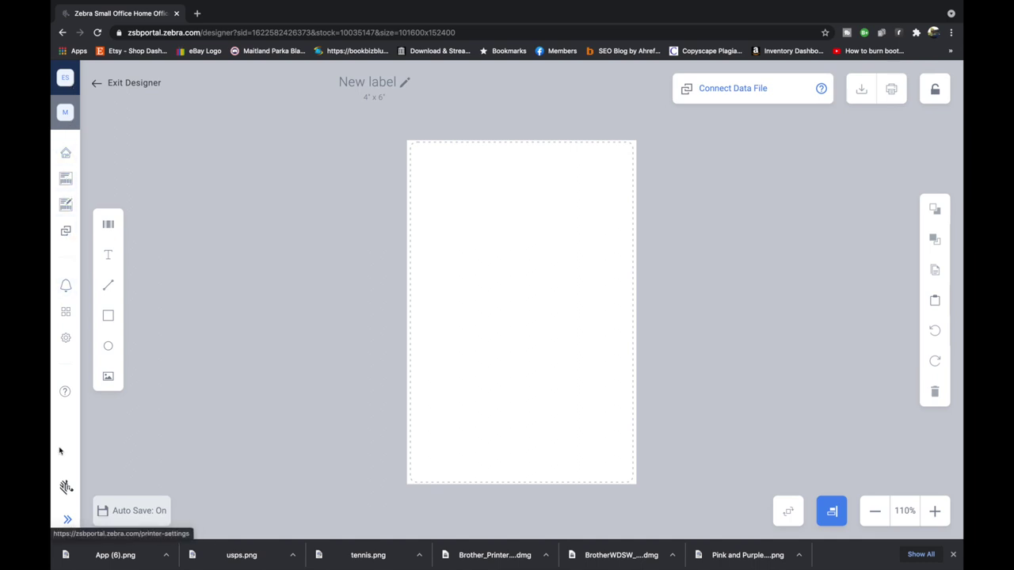
- Rename the new blank 4" x 6" label to 'Sample Label'
{"action": "left_click", "coordinate": [68, 519]}
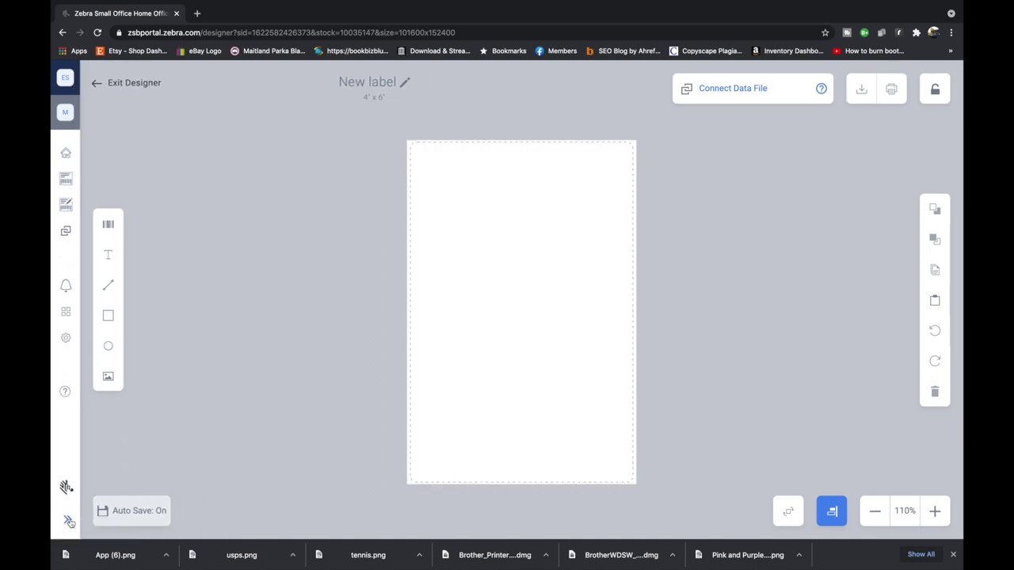
{"action": "left_click", "coordinate": [160, 500]}
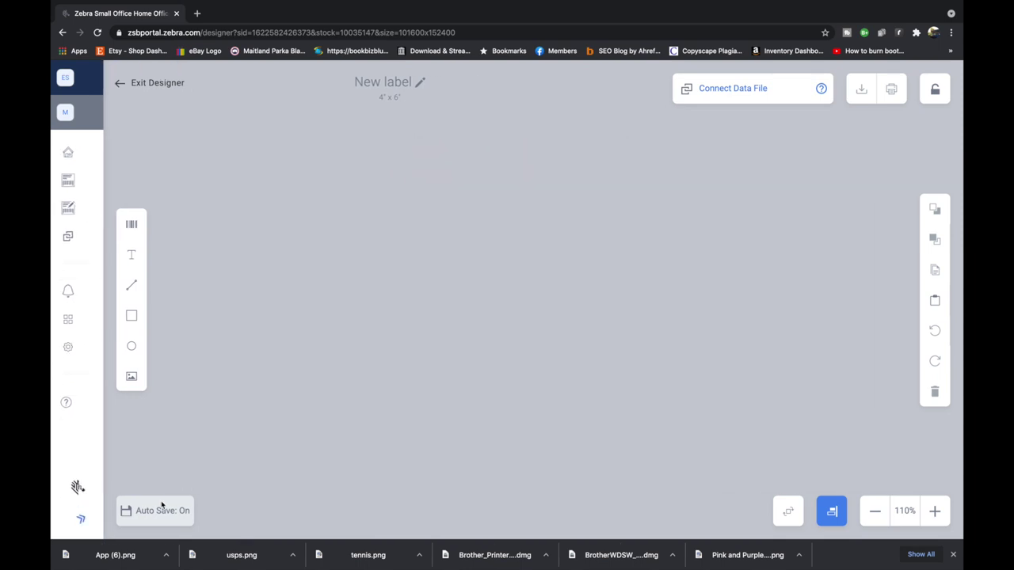
{"action": "left_click", "coordinate": [371, 82]}
{"action": "type", "text": "Sample"}
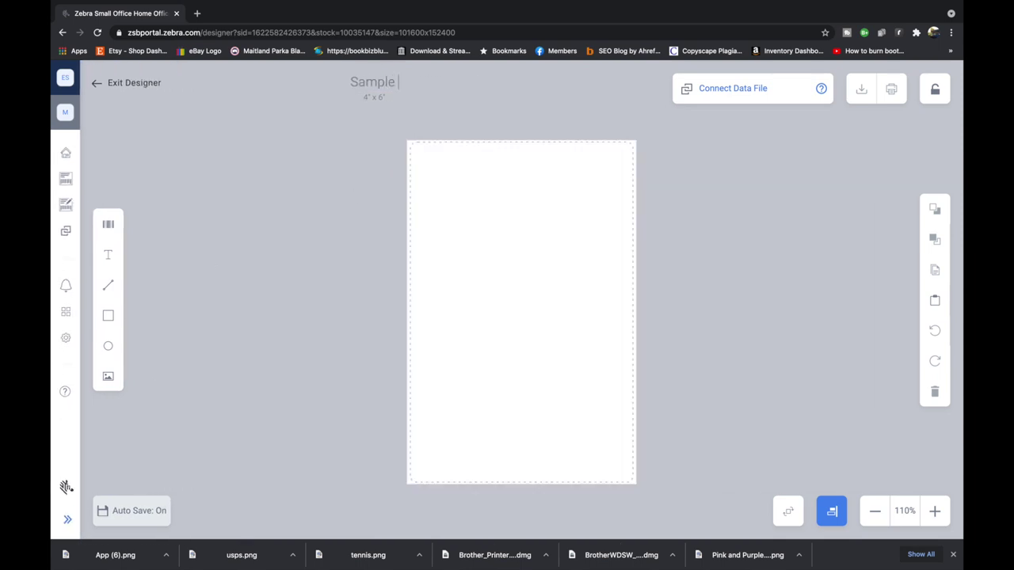
{"action": "type", "text": " Label"}
{"action": "key", "text": "Return"}
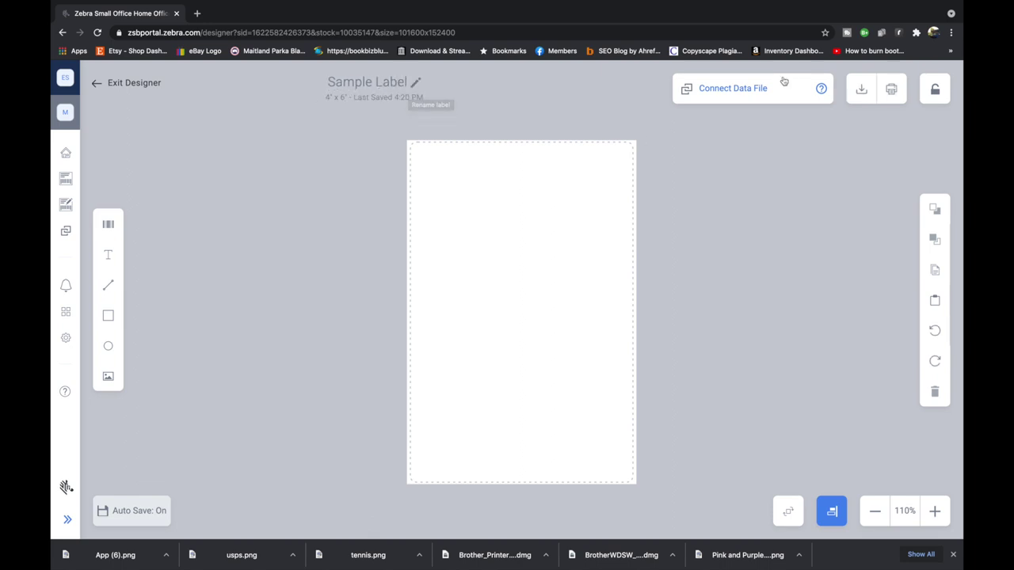
- Review the data-file connection options, lock the label, and show the rotation options
{"action": "left_click", "coordinate": [821, 90]}
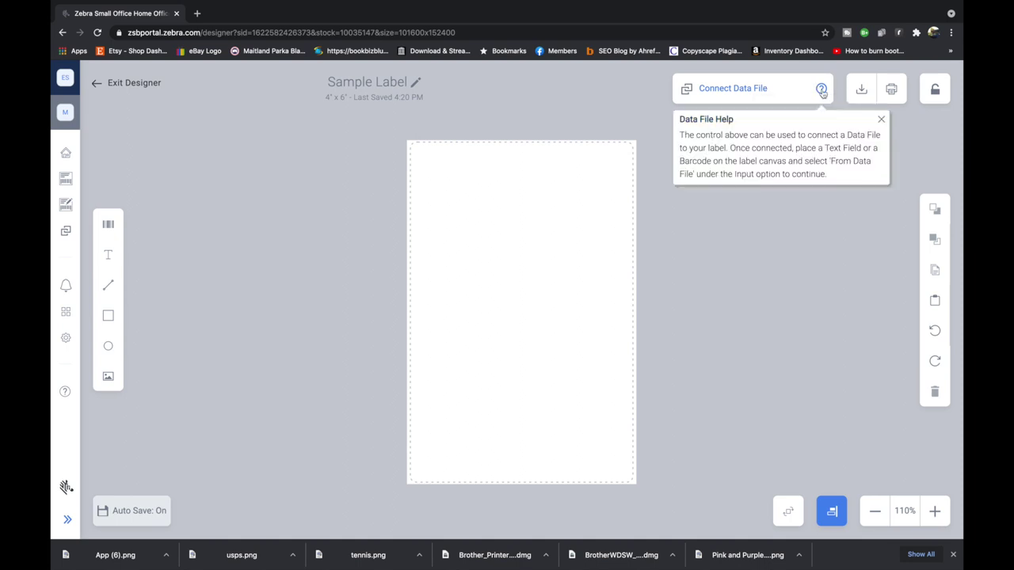
{"action": "left_click", "coordinate": [768, 91]}
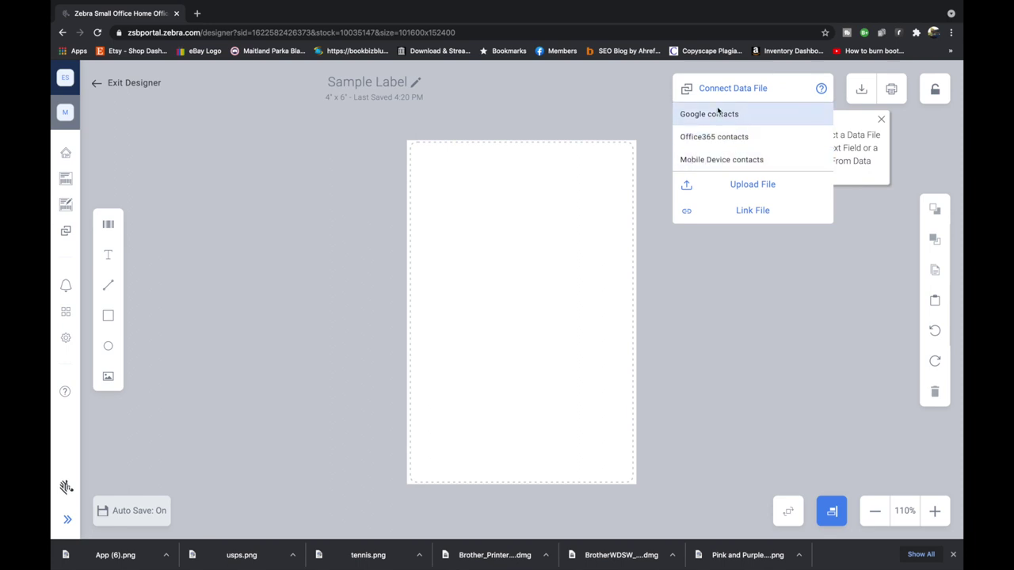
{"action": "left_click", "coordinate": [857, 96]}
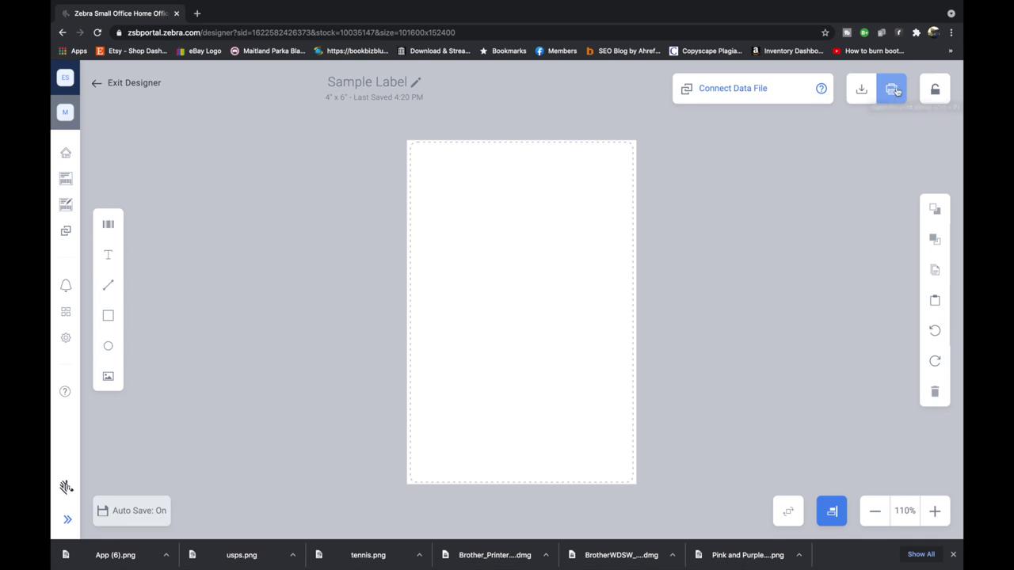
{"action": "left_click", "coordinate": [937, 94]}
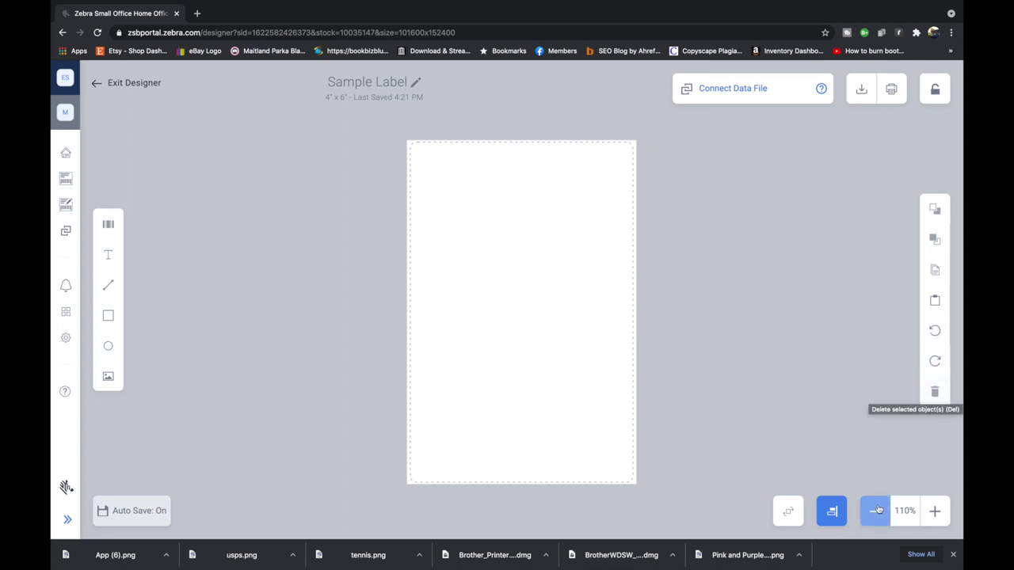
{"action": "left_click", "coordinate": [786, 511]}
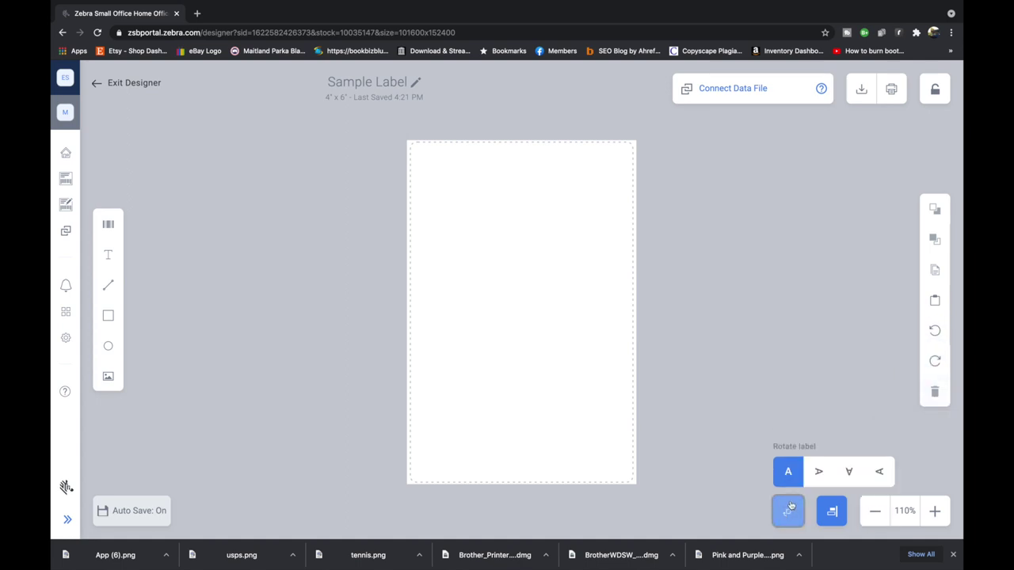
{"action": "left_click", "coordinate": [818, 472]}
{"action": "left_click", "coordinate": [844, 473]}
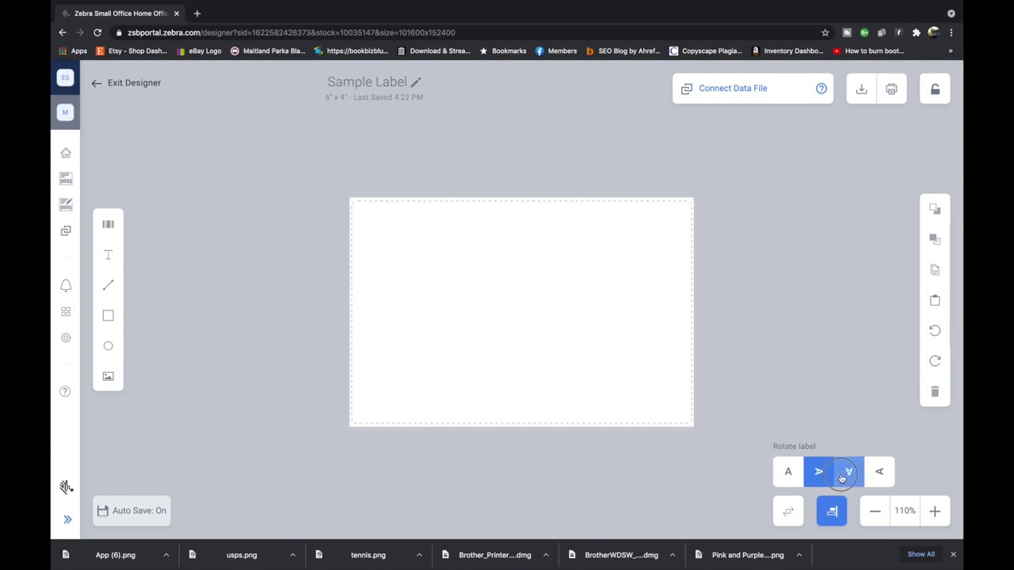
{"action": "left_click", "coordinate": [879, 472]}
{"action": "left_click", "coordinate": [788, 474]}
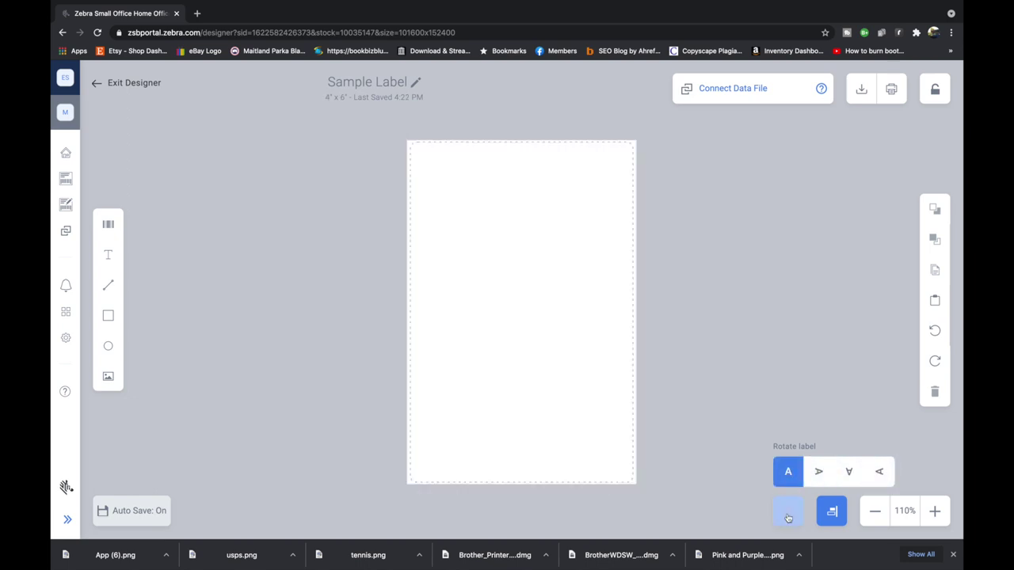
{"action": "left_click", "coordinate": [831, 511]}
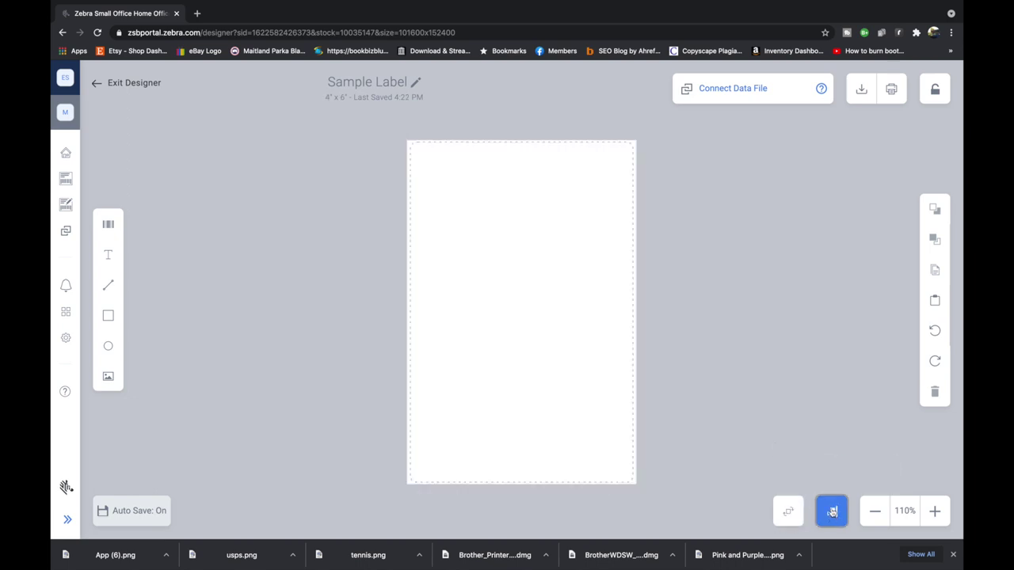
{"action": "left_click", "coordinate": [875, 512]}
{"action": "left_click", "coordinate": [876, 513]}
{"action": "left_click", "coordinate": [934, 512]}
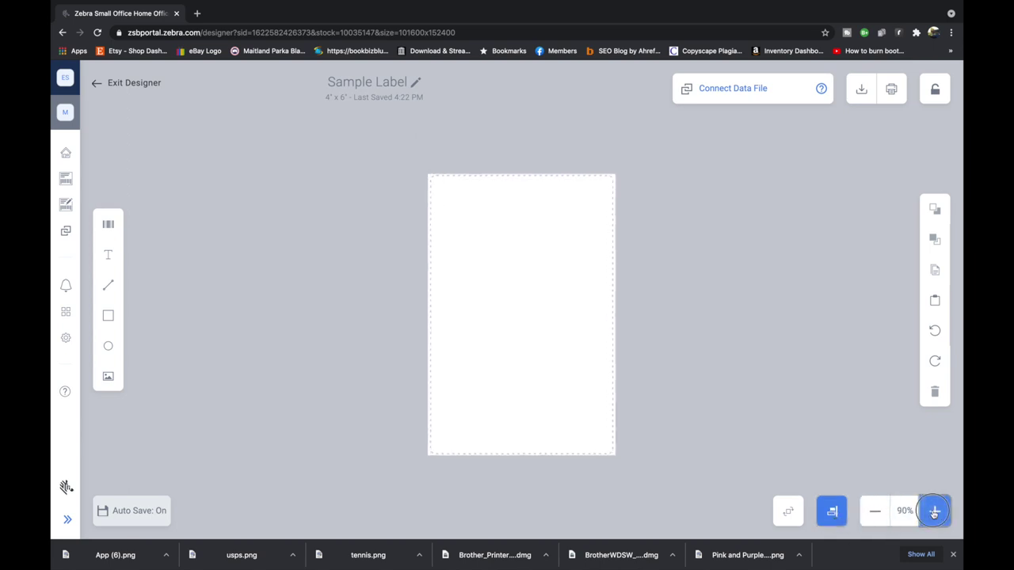
{"action": "left_click", "coordinate": [934, 511]}
{"action": "left_click", "coordinate": [934, 511]}
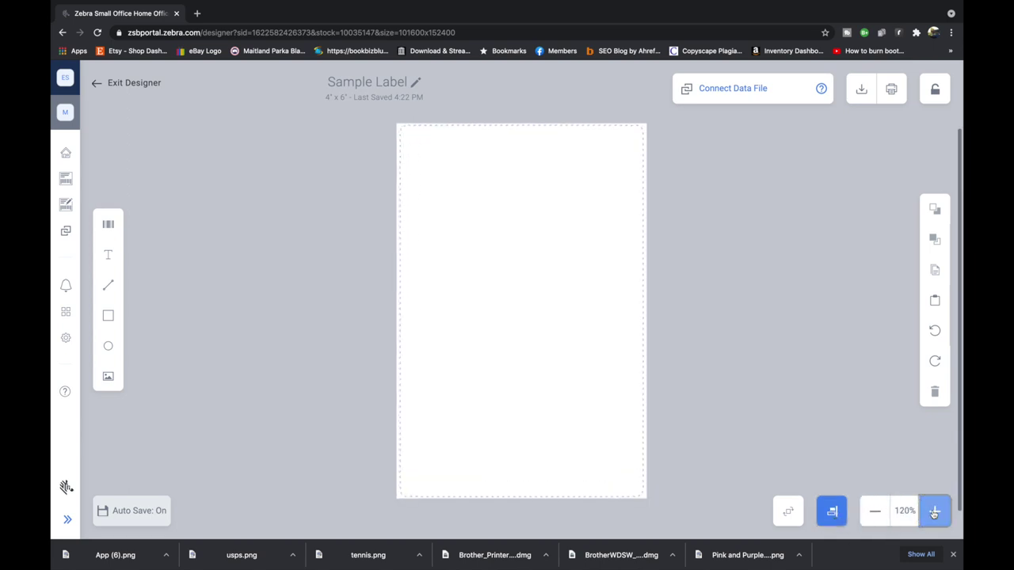
{"action": "left_click", "coordinate": [873, 516]}
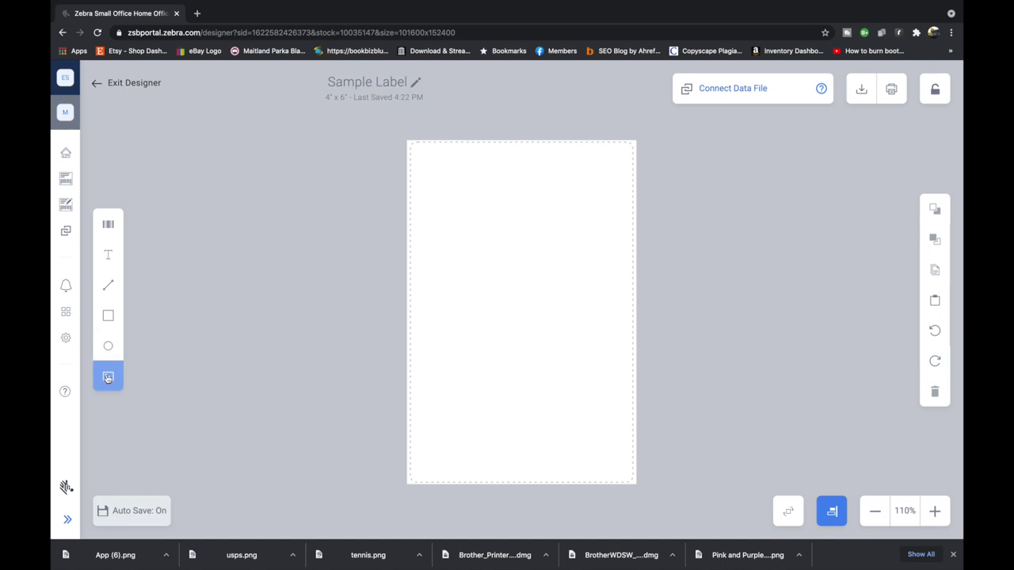
{"action": "left_click", "coordinate": [108, 227]}
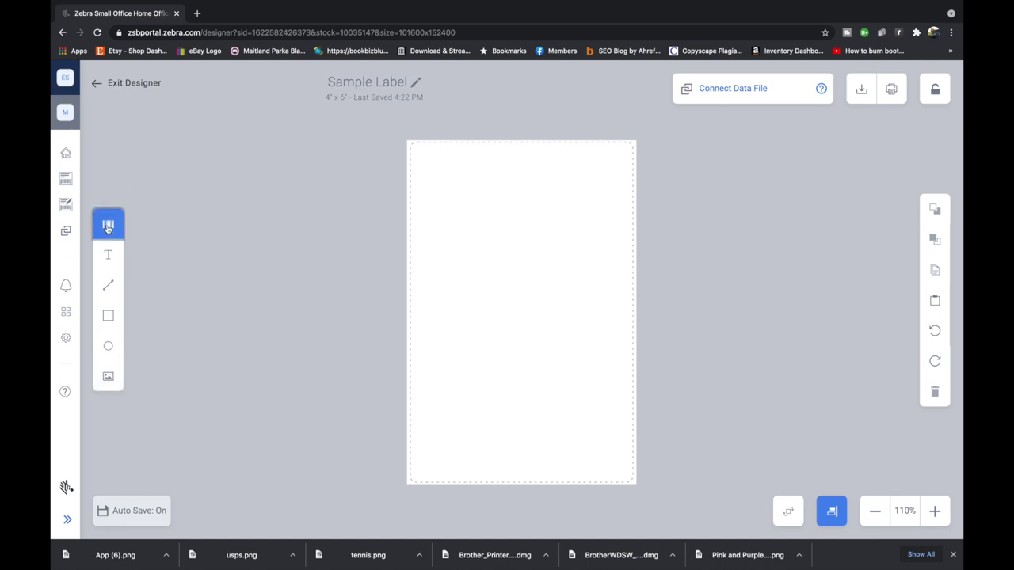
- Place a barcode near the label's top-left and change its type to QR
{"action": "left_click", "coordinate": [434, 174]}
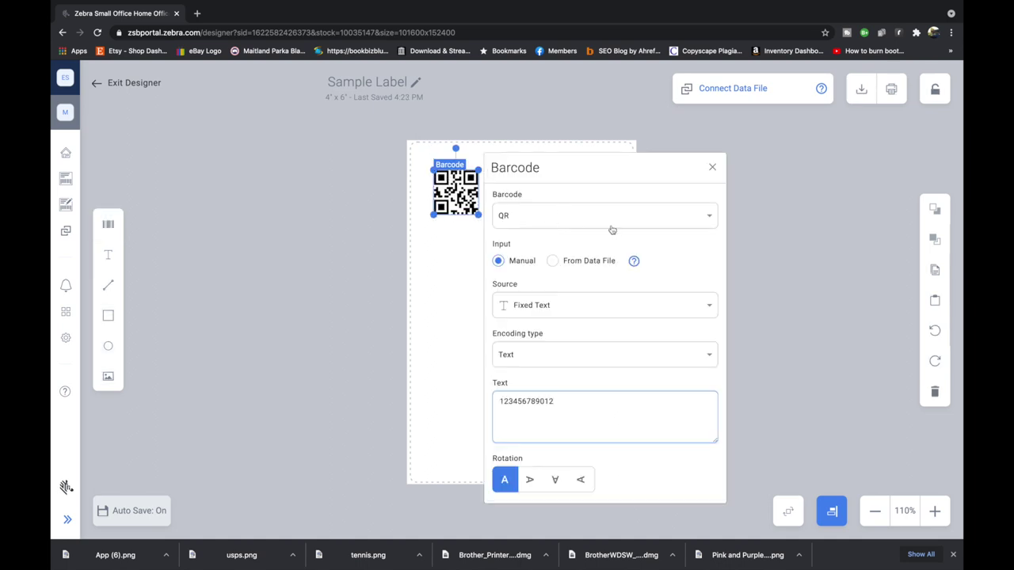
{"action": "left_click", "coordinate": [520, 217]}
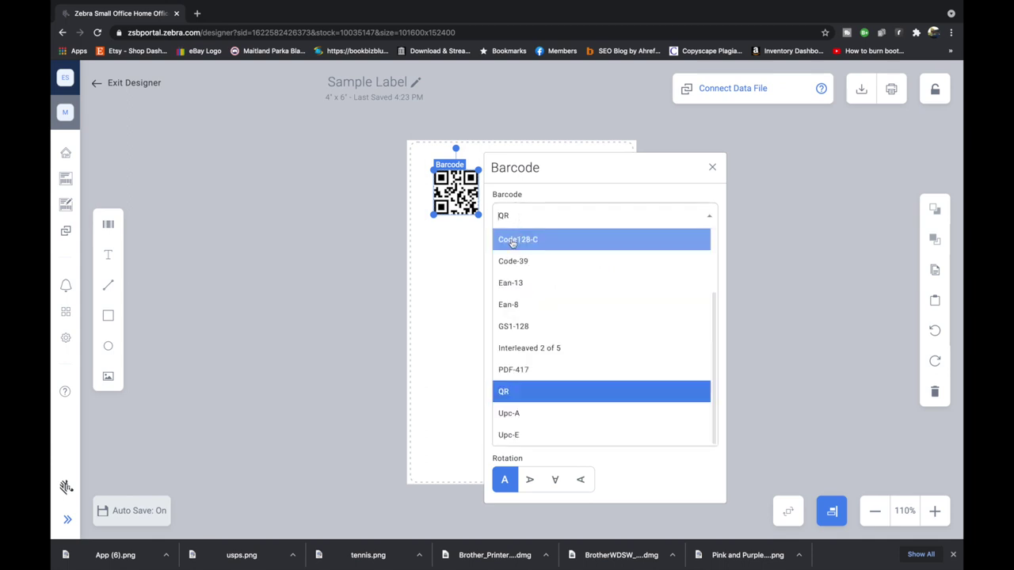
{"action": "scroll", "coordinate": [523, 238], "scroll_direction": "up", "scroll_amount": 3}
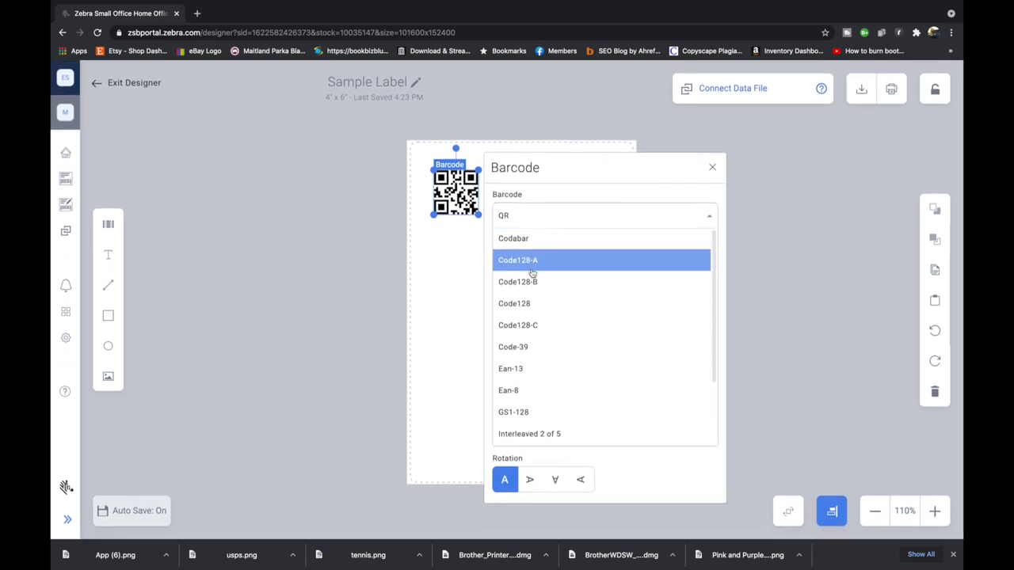
{"action": "scroll", "coordinate": [532, 272], "scroll_direction": "down", "scroll_amount": 3}
{"action": "scroll", "coordinate": [563, 272], "scroll_direction": "up", "scroll_amount": 3}
{"action": "left_click", "coordinate": [521, 248]}
{"action": "left_click", "coordinate": [608, 214]}
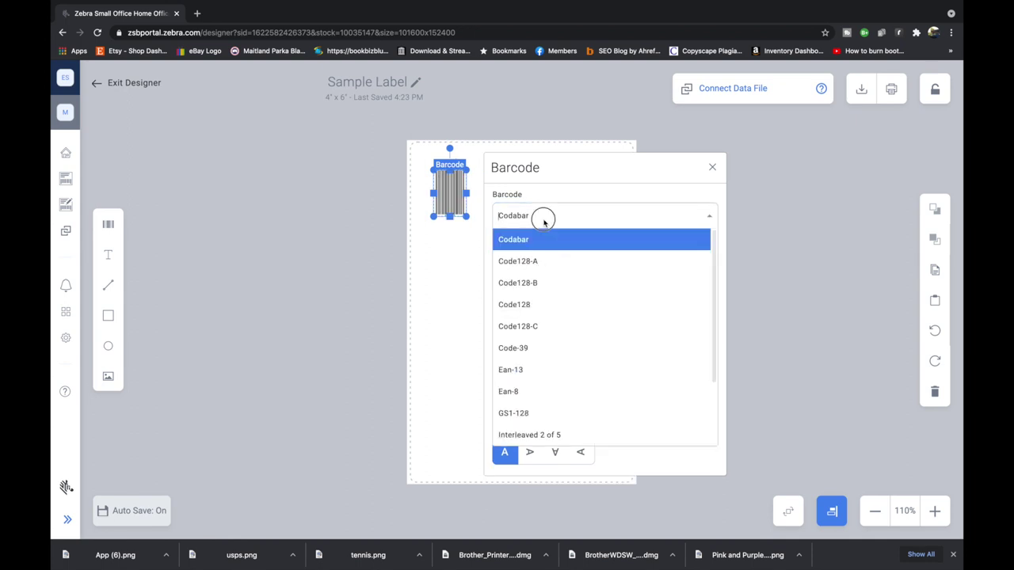
{"action": "left_click", "coordinate": [517, 326]}
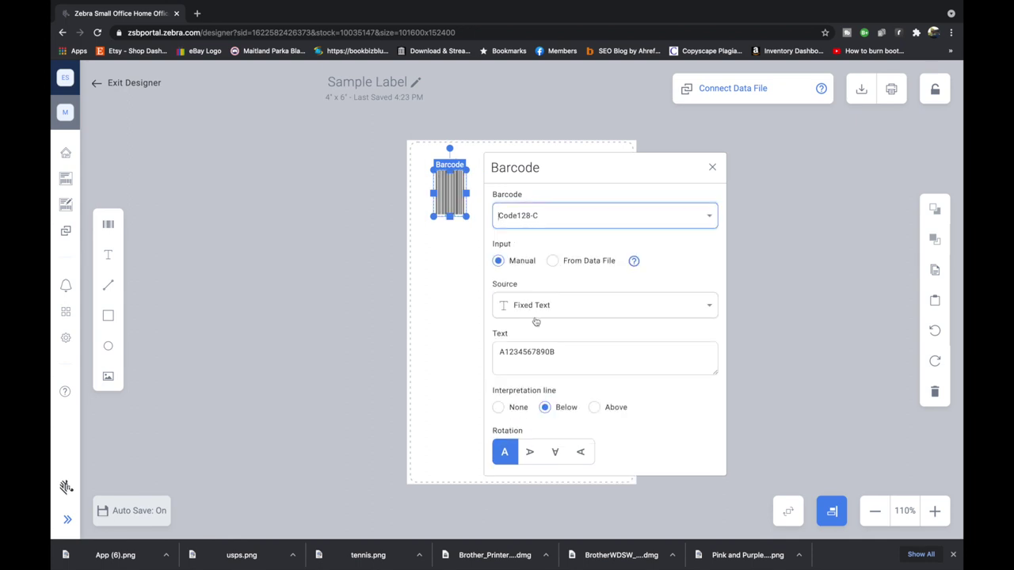
{"action": "left_click", "coordinate": [582, 213]}
{"action": "scroll", "coordinate": [543, 312], "scroll_direction": "down", "scroll_amount": 2}
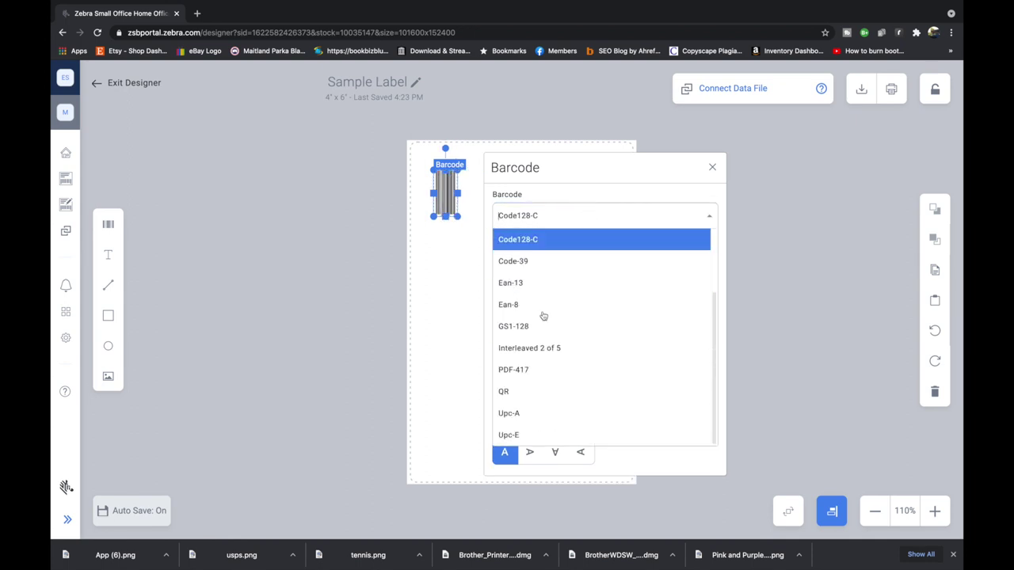
{"action": "left_click", "coordinate": [506, 391]}
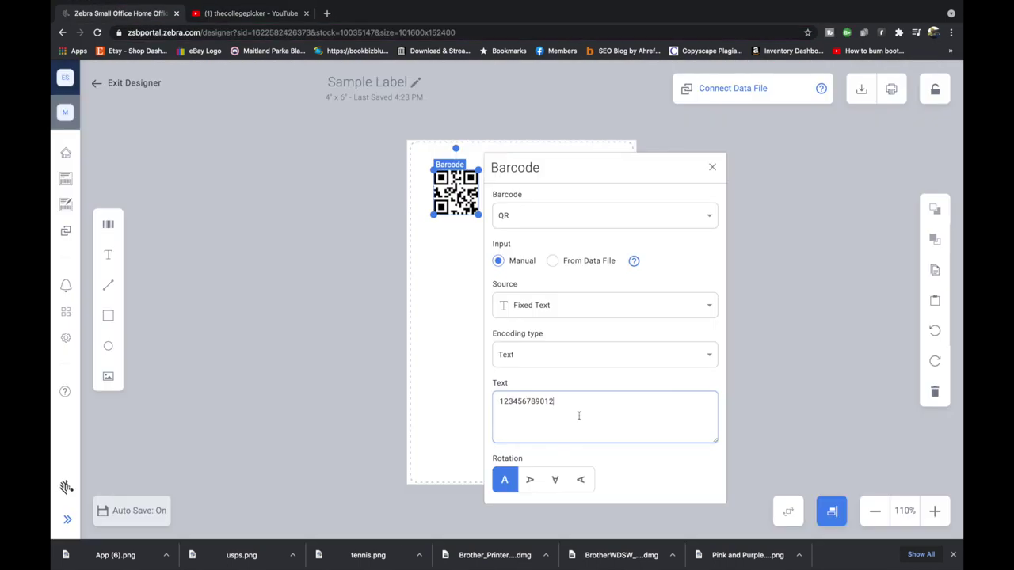
- Paste the YouTube channel address as QR text, keeping Text encoding and Fixed Text source
{"action": "key", "text": "super+a"}
{"action": "type", "text": "https://www.youtube.com/channel/UC79dVFBEgd9e7pdHuKhKMNA"}
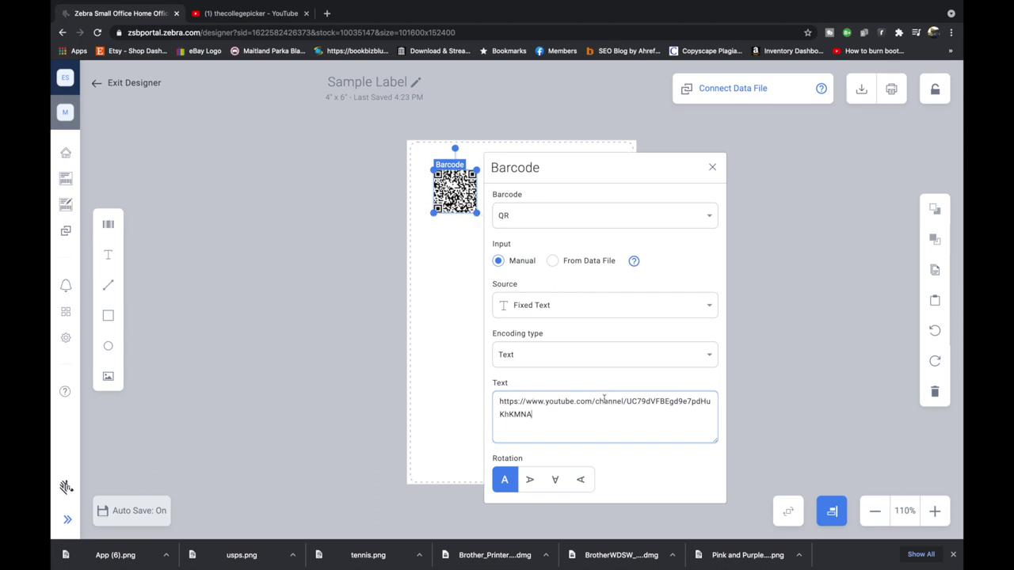
{"action": "left_click", "coordinate": [525, 353]}
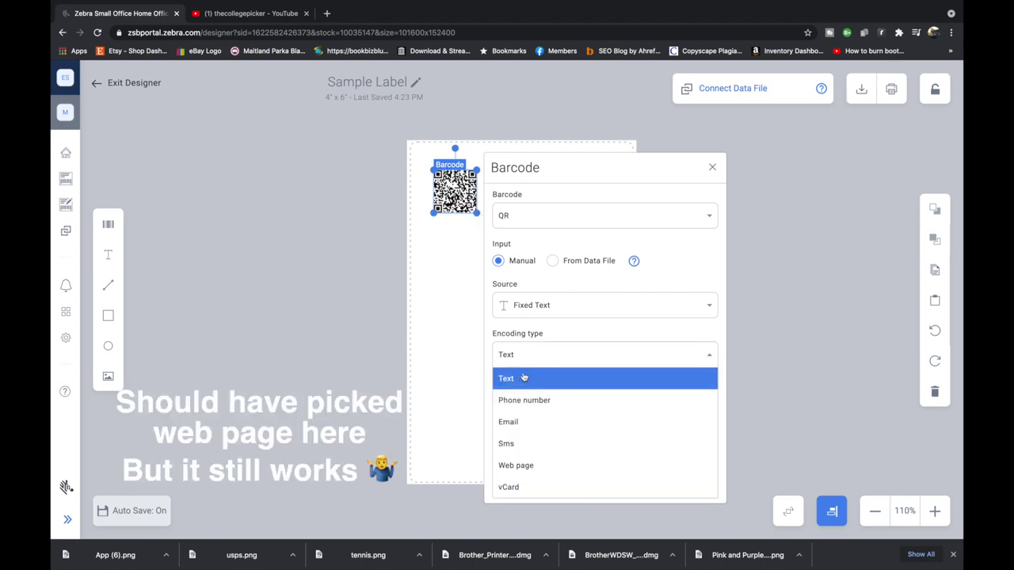
{"action": "left_click", "coordinate": [509, 378]}
{"action": "left_click", "coordinate": [529, 315]}
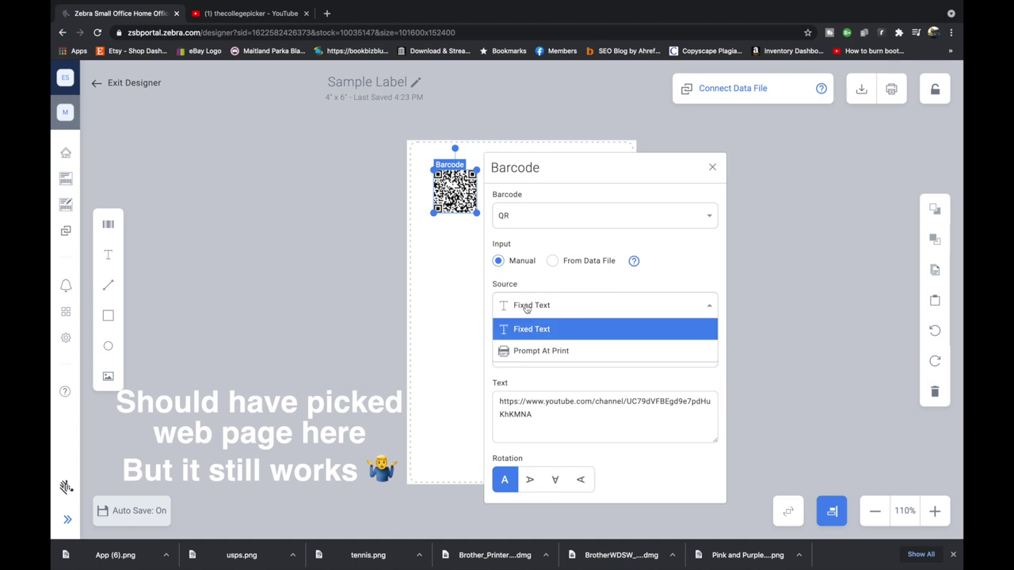
{"action": "left_click", "coordinate": [527, 310]}
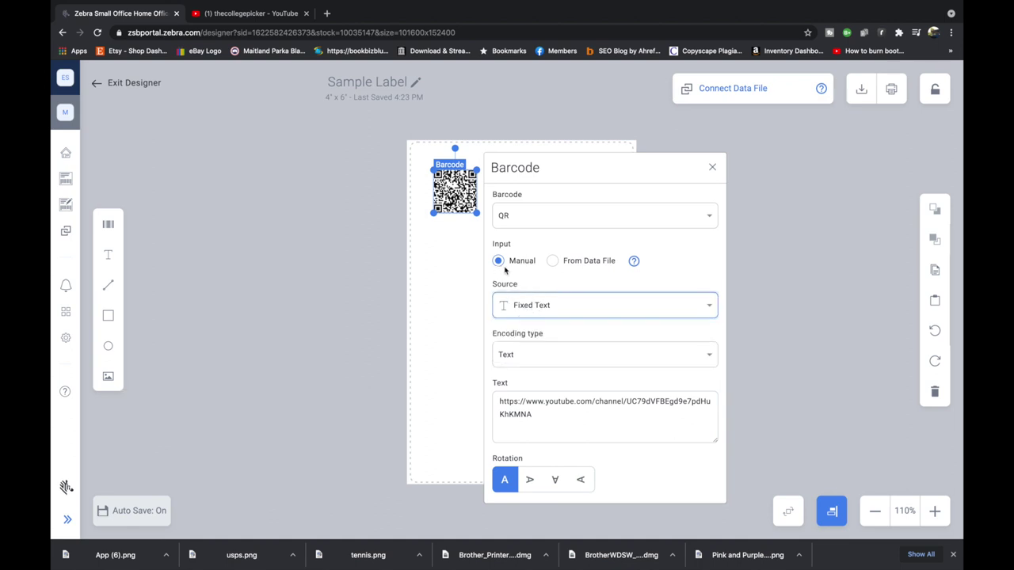
- Enlarge the QR code to about triple size and move it to the label's top centre
{"action": "left_click", "coordinate": [714, 169]}
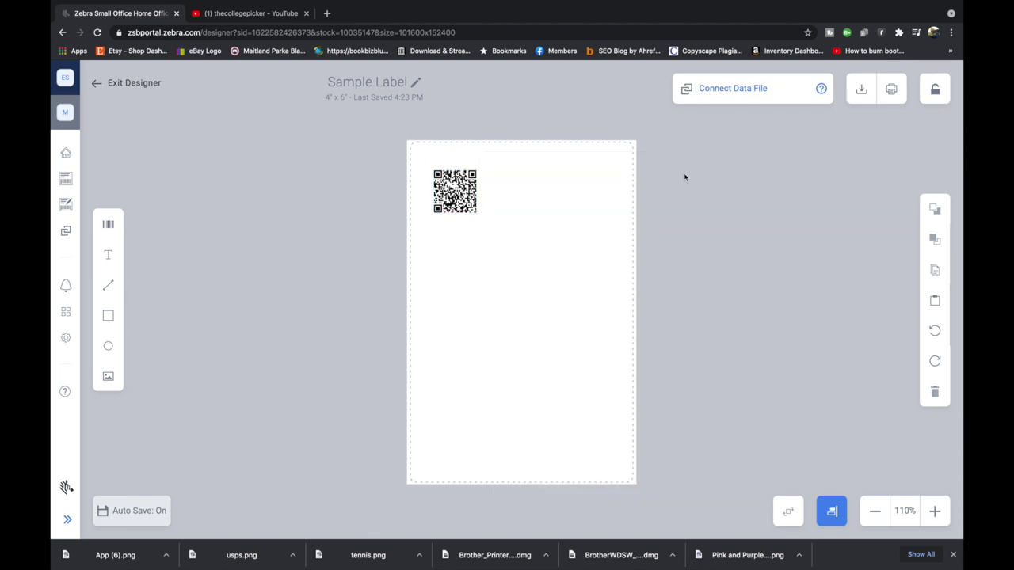
{"action": "double_click", "coordinate": [454, 191]}
{"action": "left_click_drag", "start_coordinate": [454, 191], "coordinate": [434, 167]}
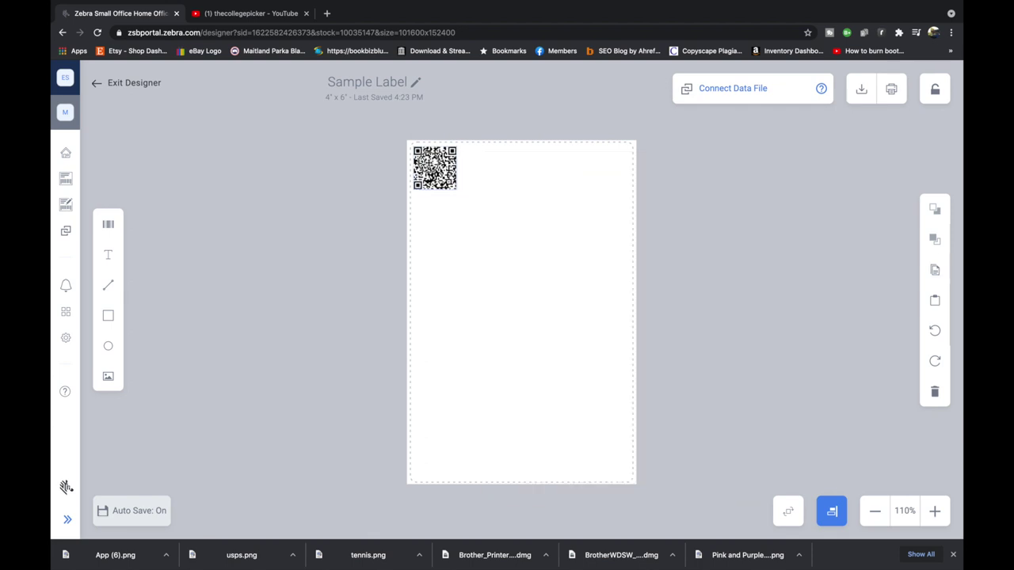
{"action": "double_click", "coordinate": [433, 167]}
{"action": "left_click", "coordinate": [454, 190]}
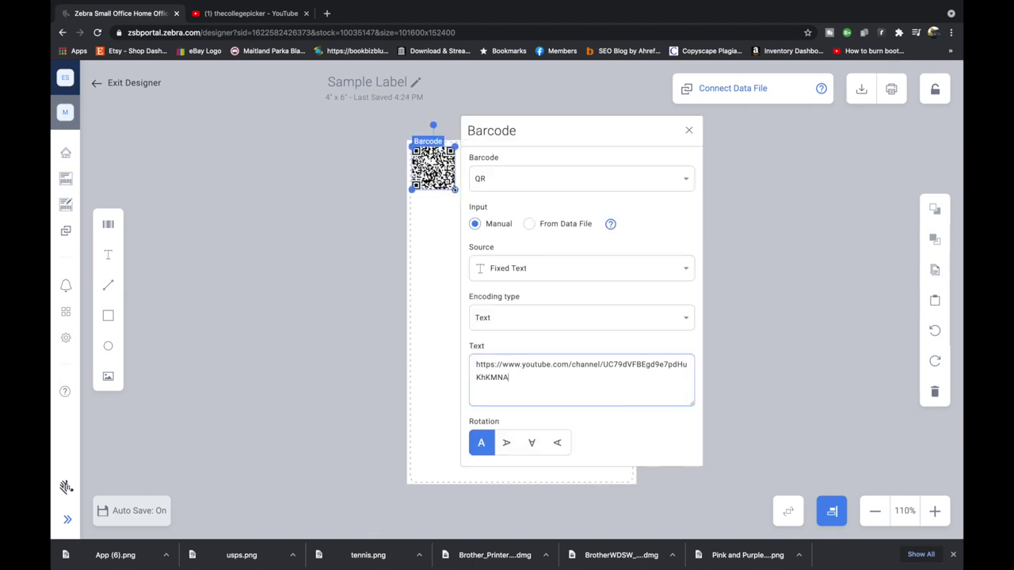
{"action": "left_click_drag", "start_coordinate": [454, 190], "coordinate": [568, 229]}
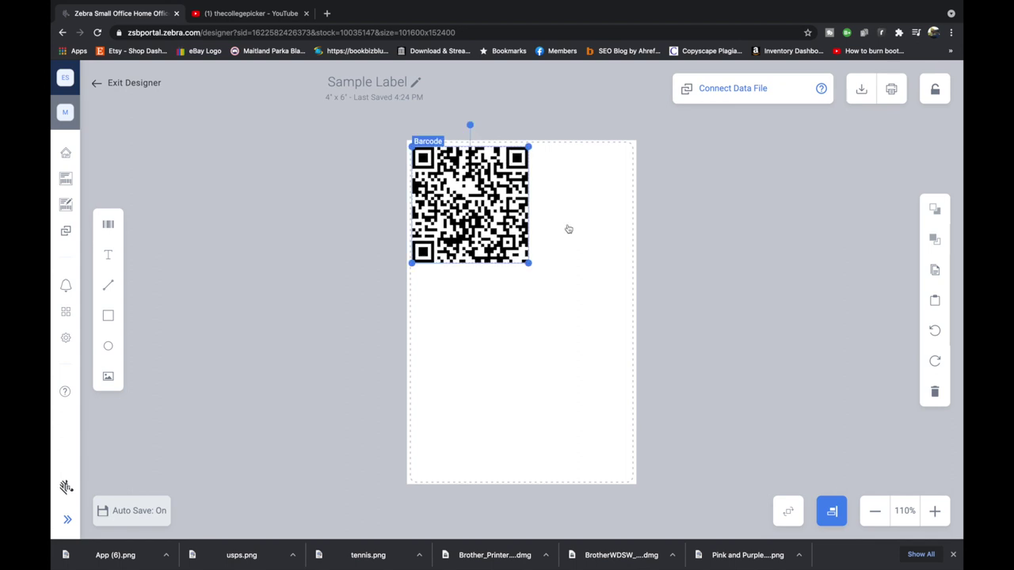
{"action": "left_click_drag", "start_coordinate": [480, 200], "coordinate": [514, 207]}
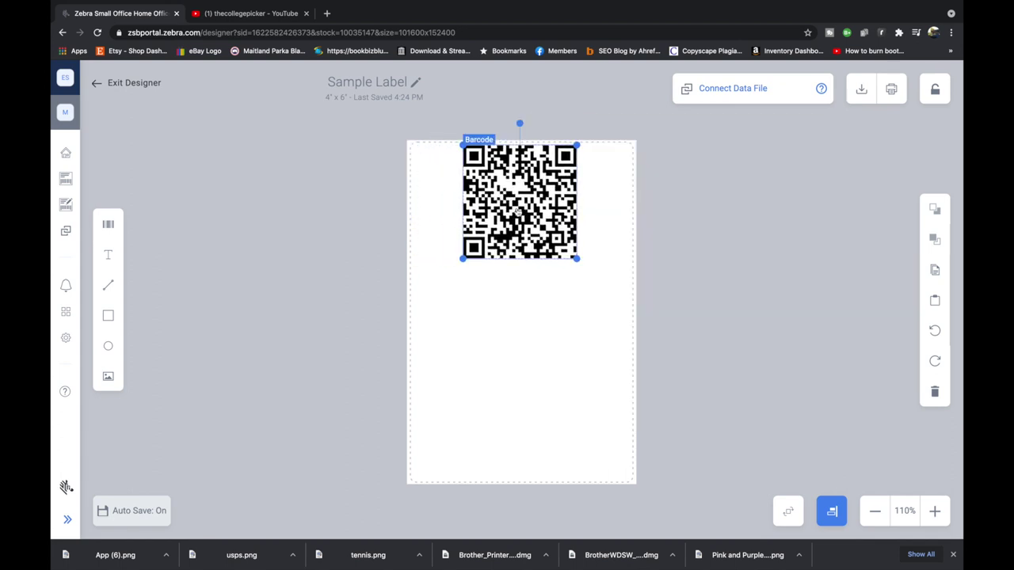
{"action": "left_click", "coordinate": [305, 226]}
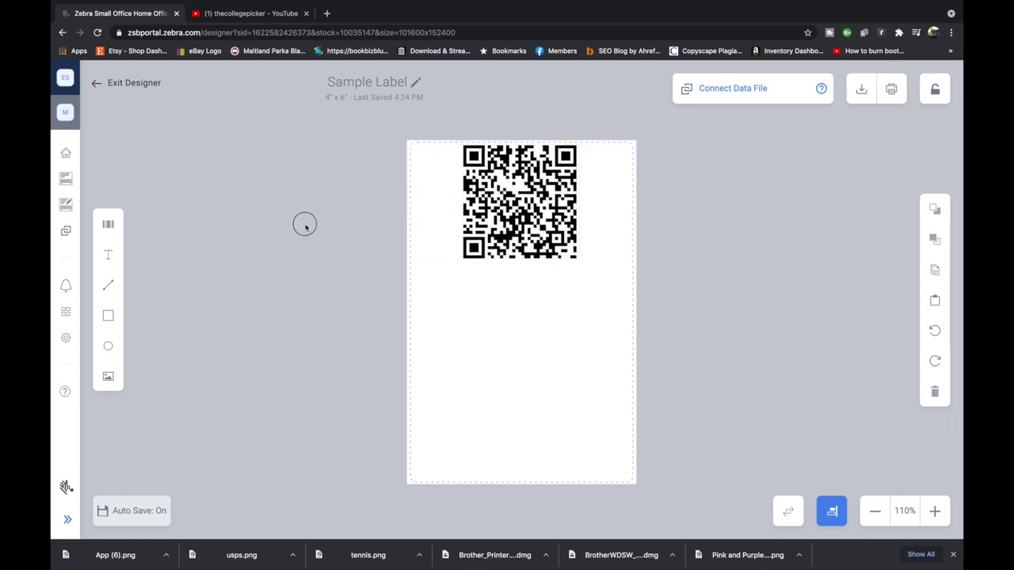
- Add a text box below the QR code reading 'Don't forget to like the video =)'
{"action": "left_click", "coordinate": [108, 255]}
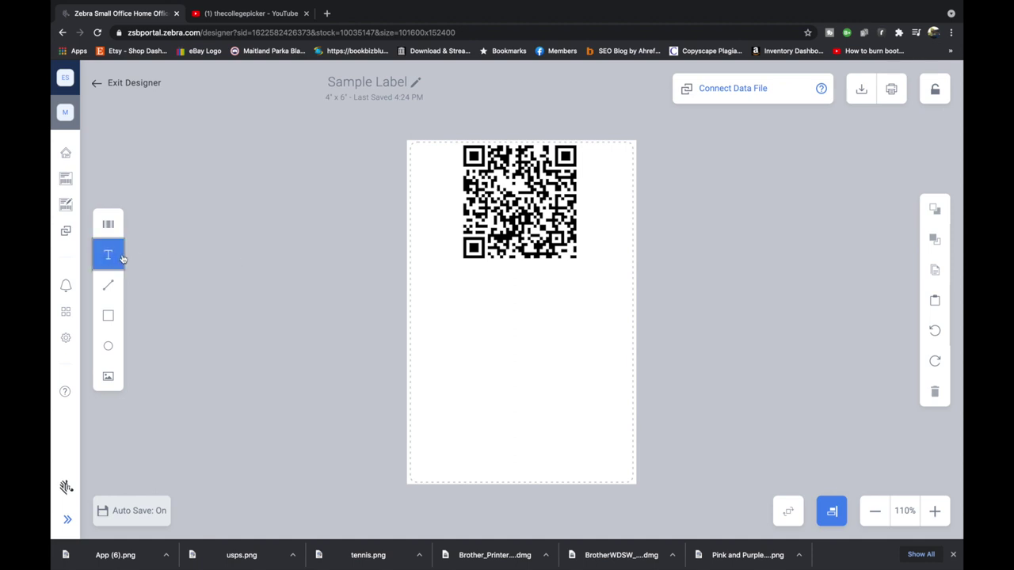
{"action": "left_click", "coordinate": [449, 295]}
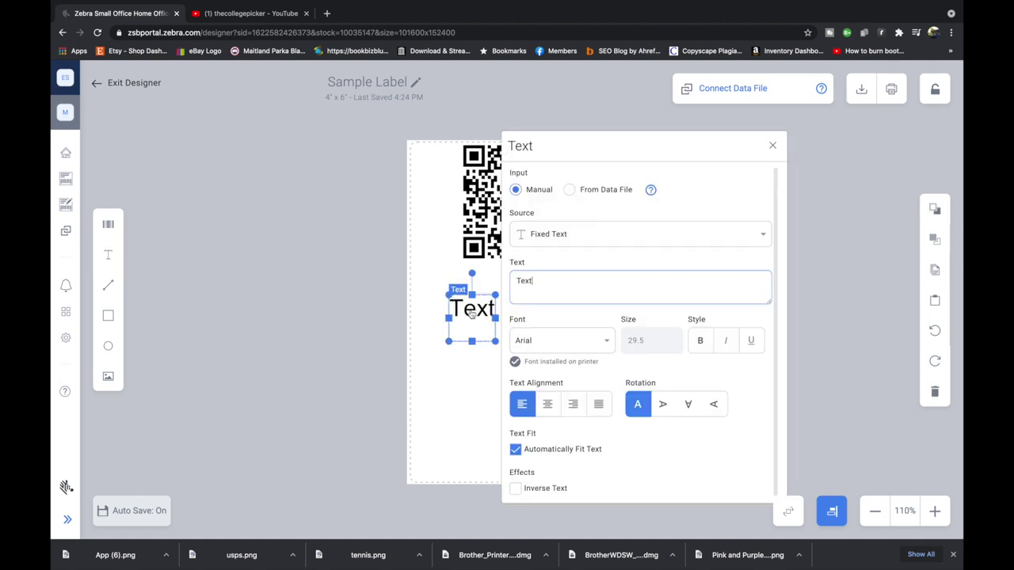
{"action": "left_click_drag", "start_coordinate": [544, 277], "coordinate": [495, 278]}
{"action": "type", "text": "Don't forget to like the"}
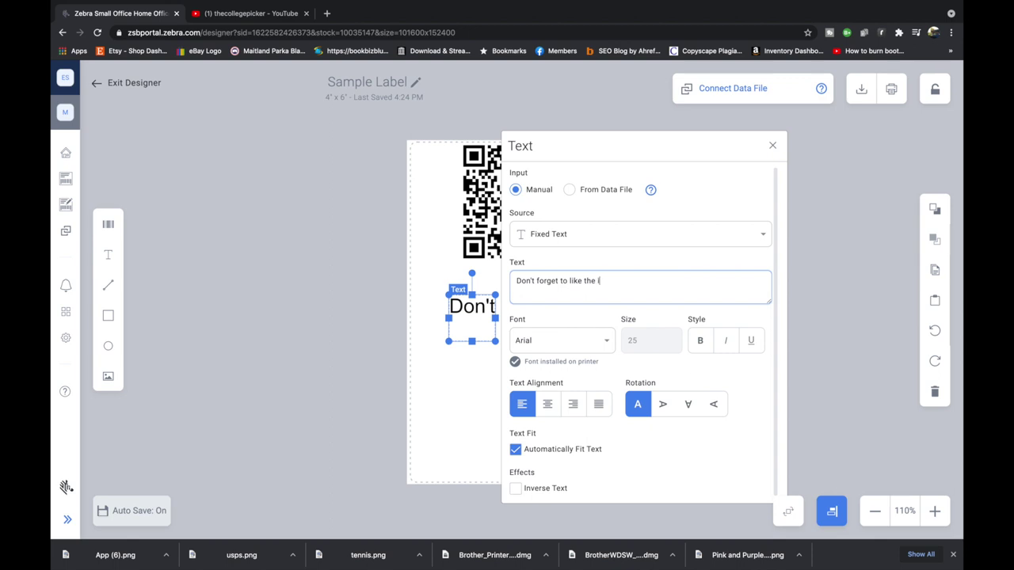
{"action": "type", "text": " video =)"}
- Try the Combo Text, Current Time and Counter sources, then set it back to Fixed Text
{"action": "left_click", "coordinate": [550, 234]}
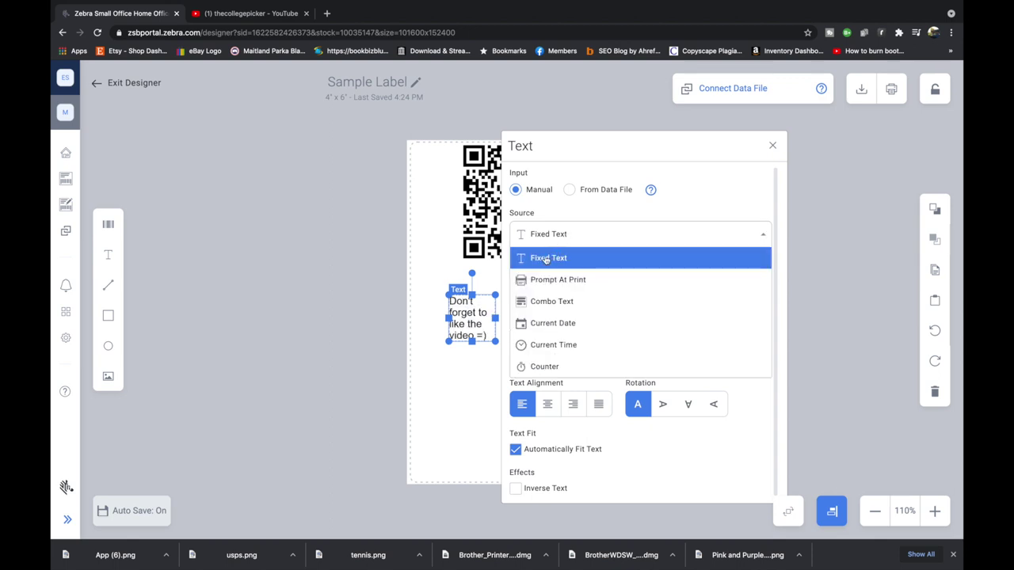
{"action": "left_click", "coordinate": [546, 301]}
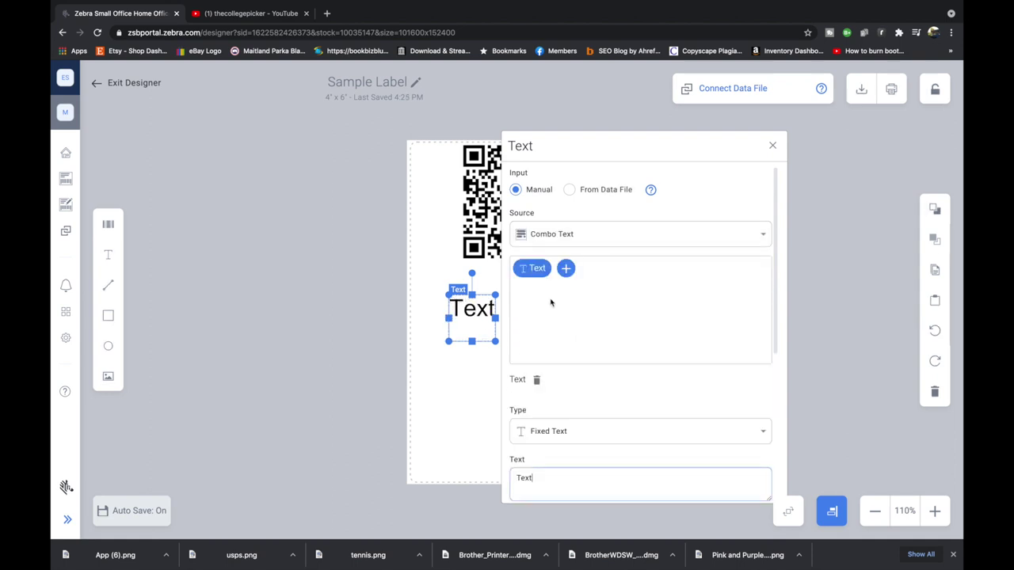
{"action": "left_click", "coordinate": [618, 237]}
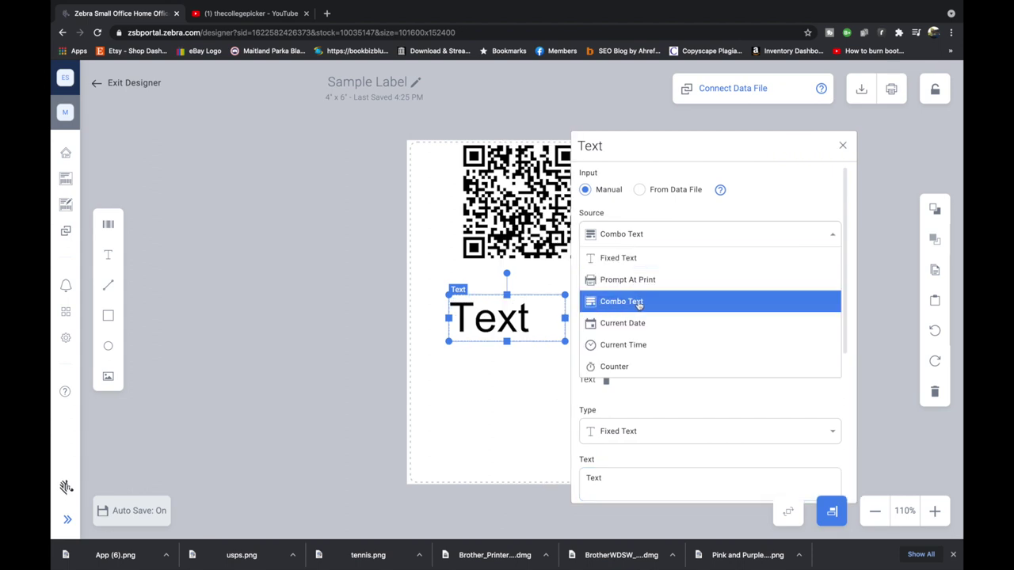
{"action": "left_click", "coordinate": [618, 344]}
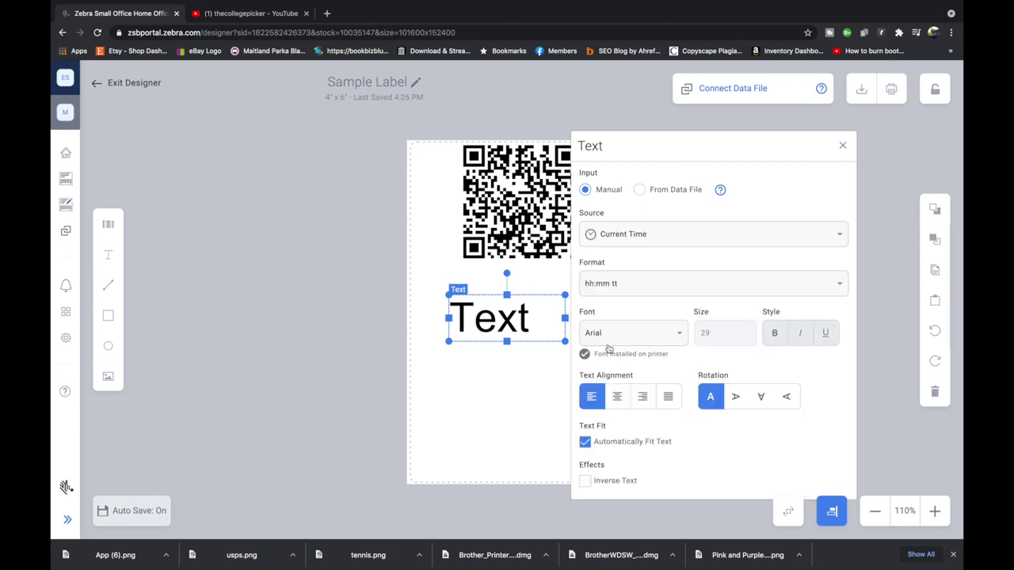
{"action": "left_click", "coordinate": [643, 237]}
{"action": "left_click", "coordinate": [625, 365]}
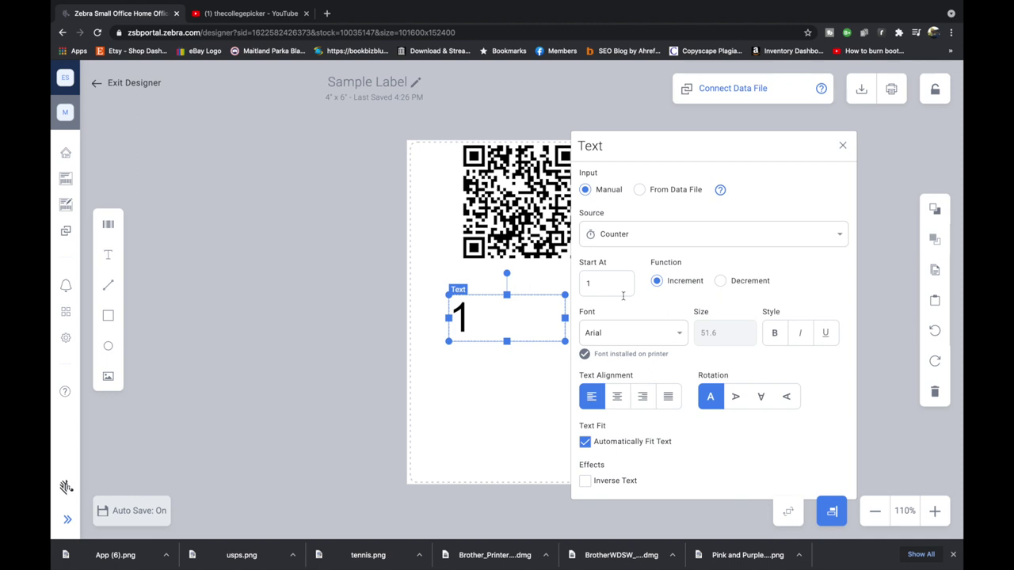
{"action": "left_click", "coordinate": [650, 232]}
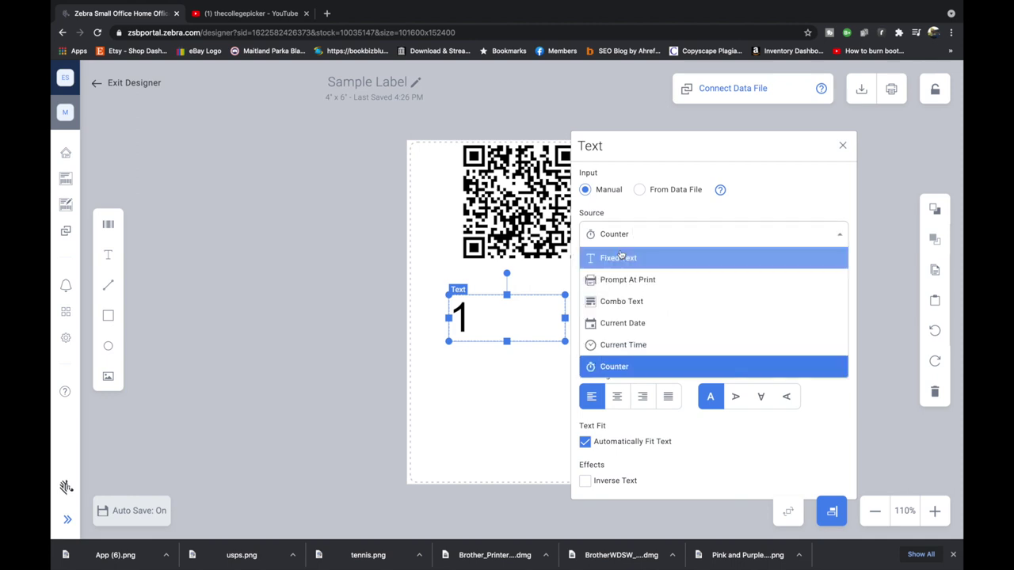
{"action": "left_click", "coordinate": [610, 257]}
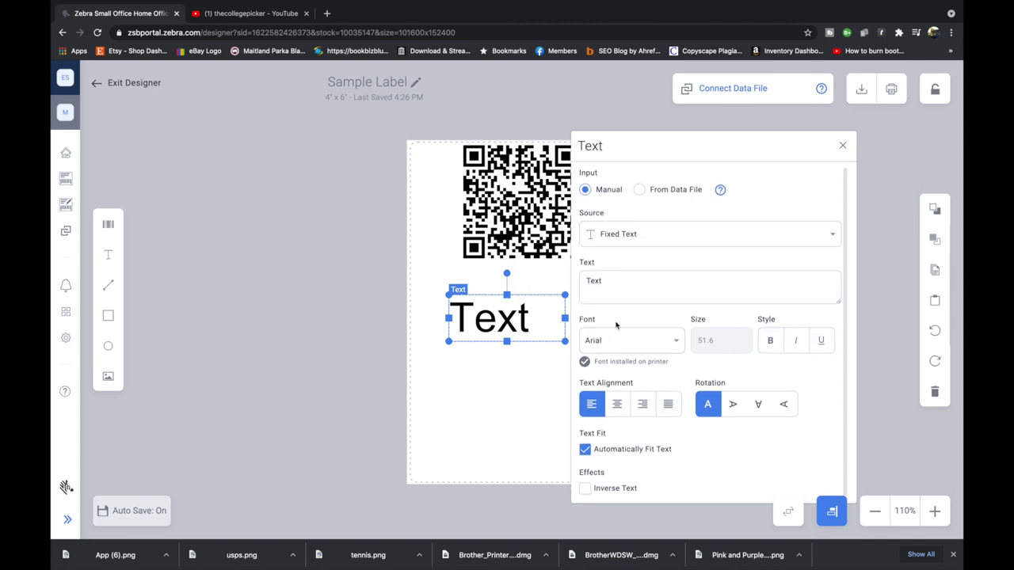
- Replace the text with 'Don't forget to subscribe =)' and make it bold, underlined and centred
{"action": "double_click", "coordinate": [604, 282]}
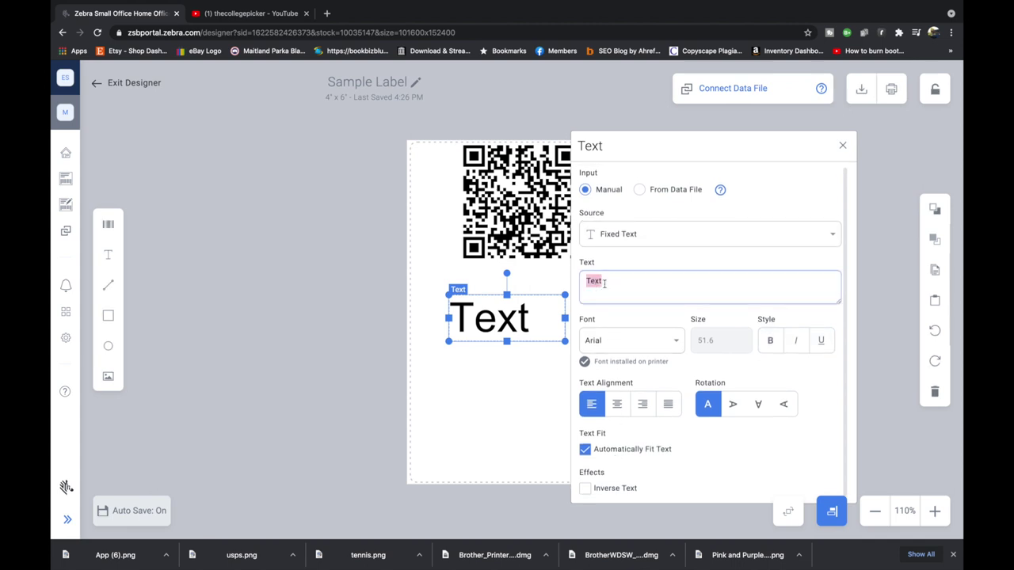
{"action": "type", "text": "Dont"}
{"action": "type", "text": "'t forget to"}
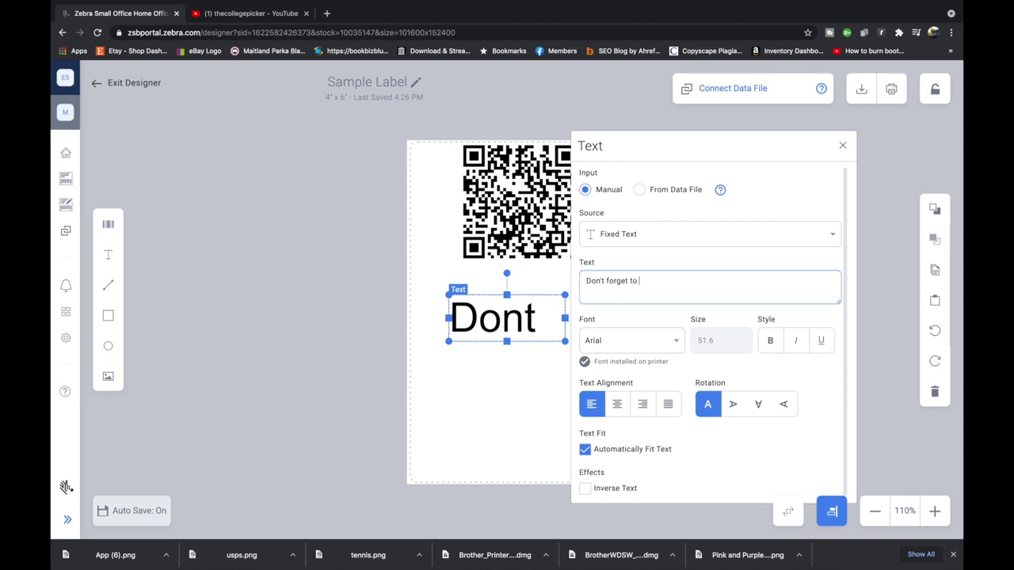
{"action": "type", "text": " subscribe =)"}
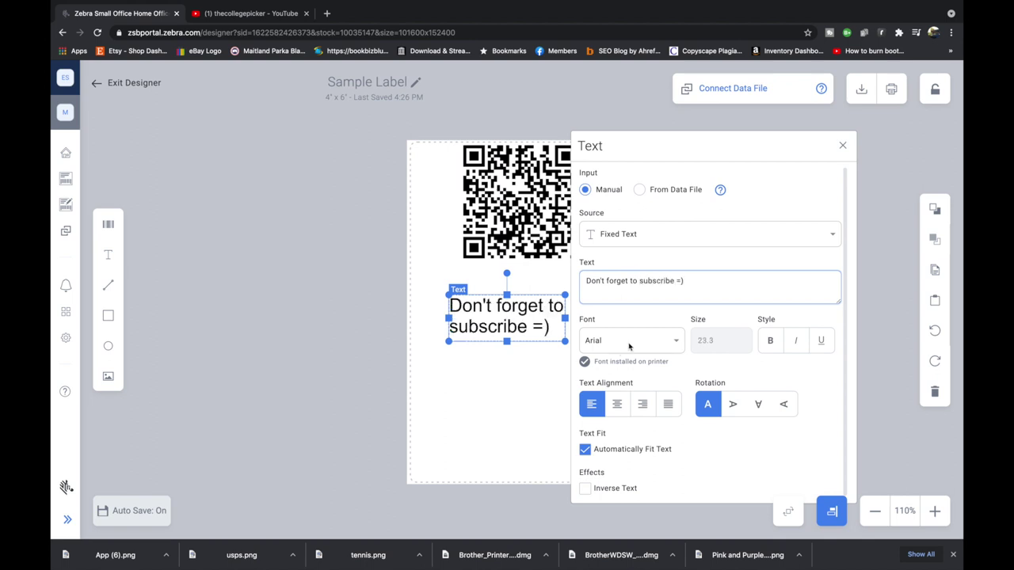
{"action": "left_click", "coordinate": [769, 341]}
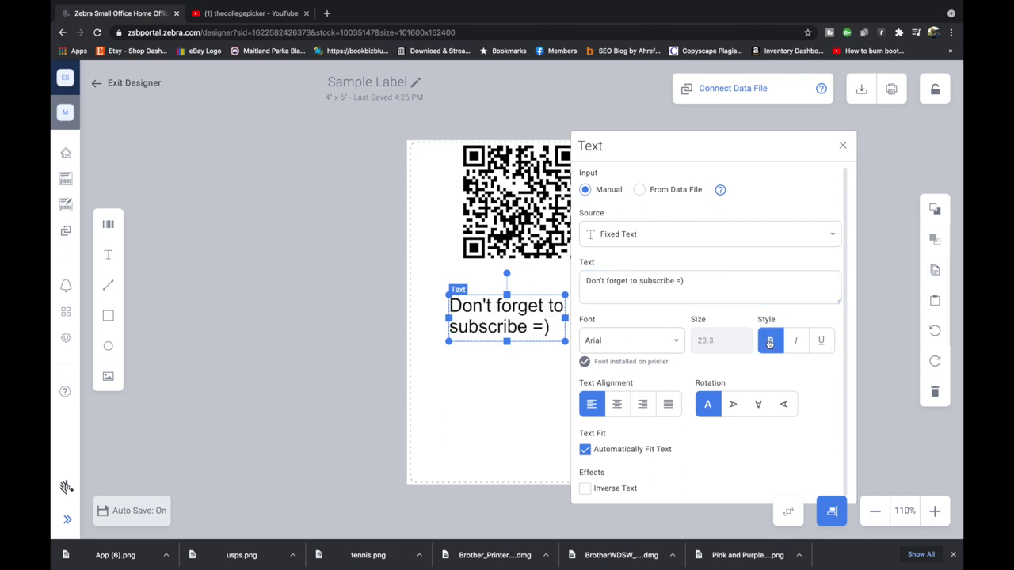
{"action": "triple_click", "coordinate": [677, 282]}
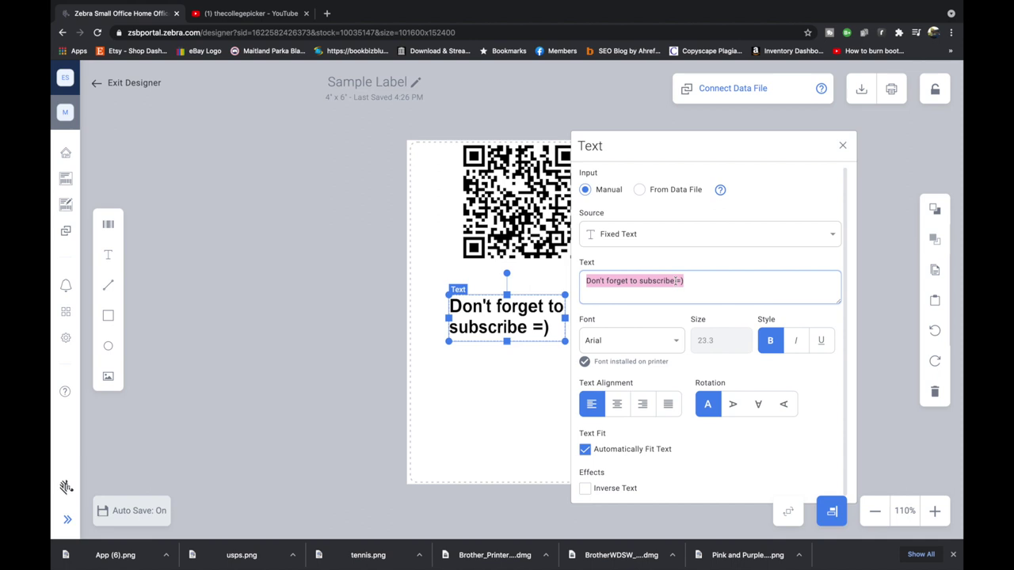
{"action": "left_click", "coordinate": [820, 340]}
{"action": "left_click", "coordinate": [617, 404]}
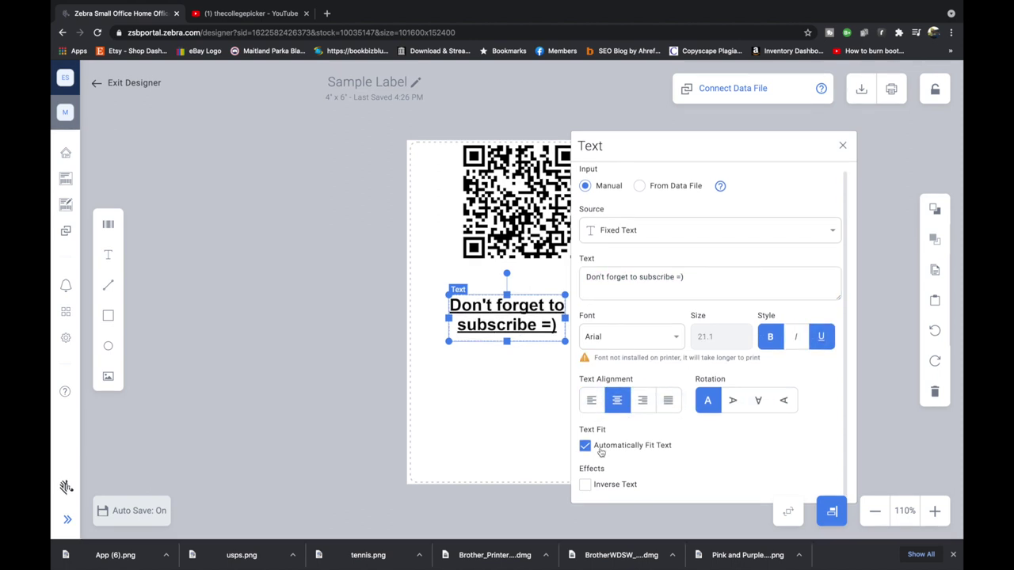
- Resize the subscribe text box so the message wraps, and move it back onto the label
{"action": "left_click", "coordinate": [518, 417]}
{"action": "left_click", "coordinate": [532, 344]}
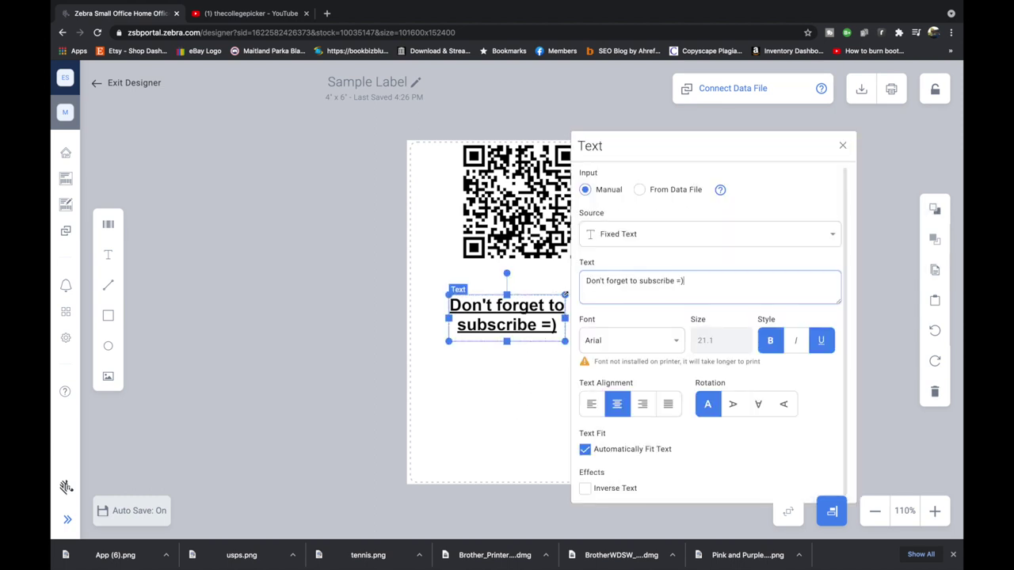
{"action": "left_click_drag", "start_coordinate": [565, 294], "coordinate": [607, 269]}
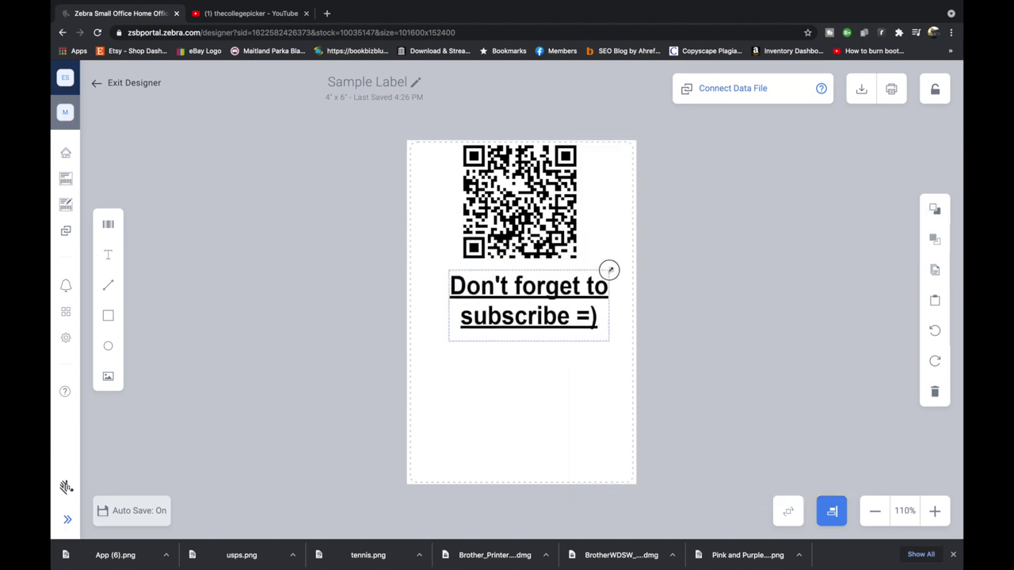
{"action": "left_click", "coordinate": [528, 304]}
{"action": "left_click_drag", "start_coordinate": [595, 328], "coordinate": [685, 362]}
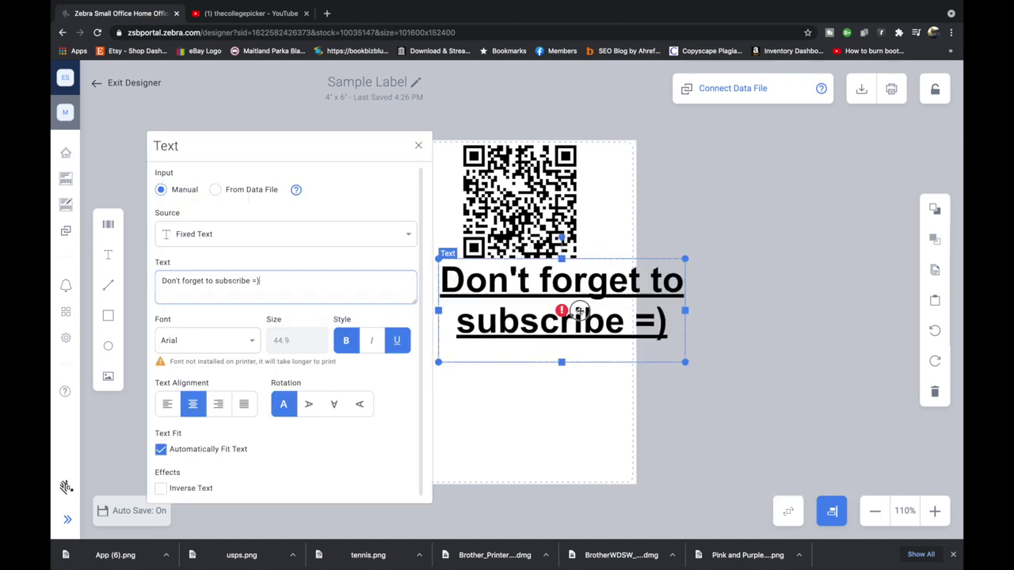
{"action": "left_click_drag", "start_coordinate": [579, 311], "coordinate": [549, 314]}
{"action": "left_click_drag", "start_coordinate": [653, 365], "coordinate": [493, 342]}
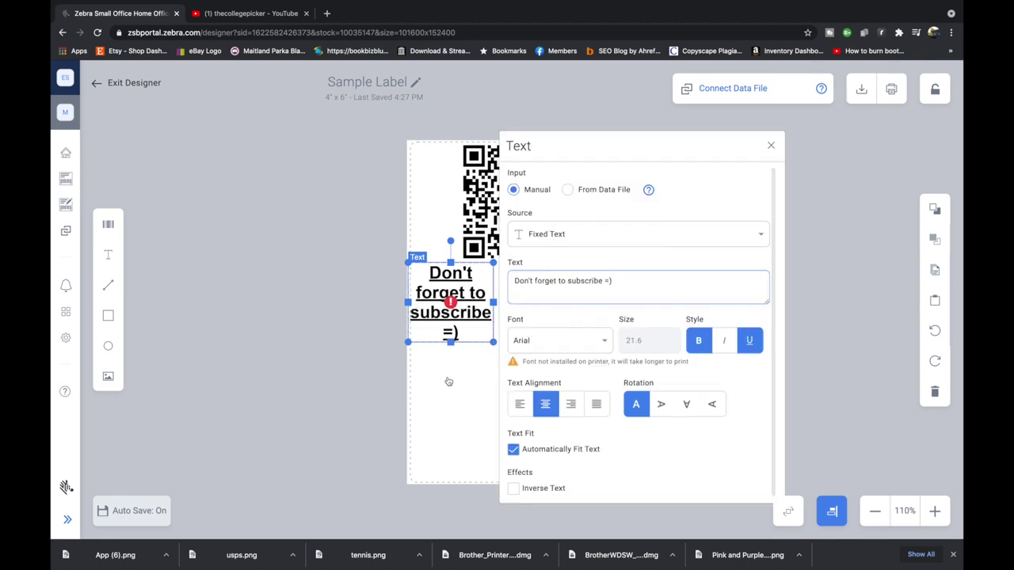
{"action": "left_click", "coordinate": [444, 288]}
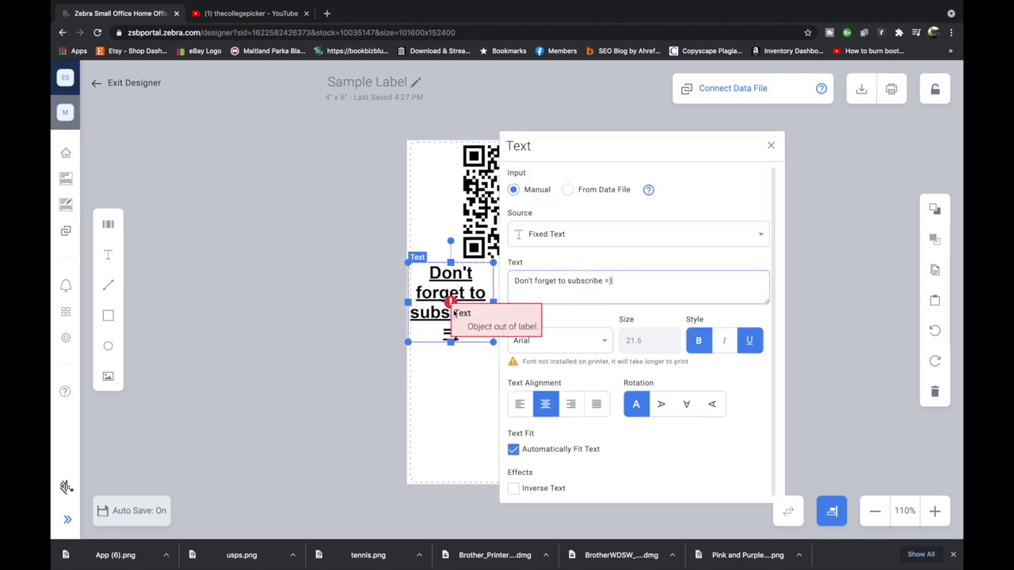
{"action": "left_click", "coordinate": [445, 288]}
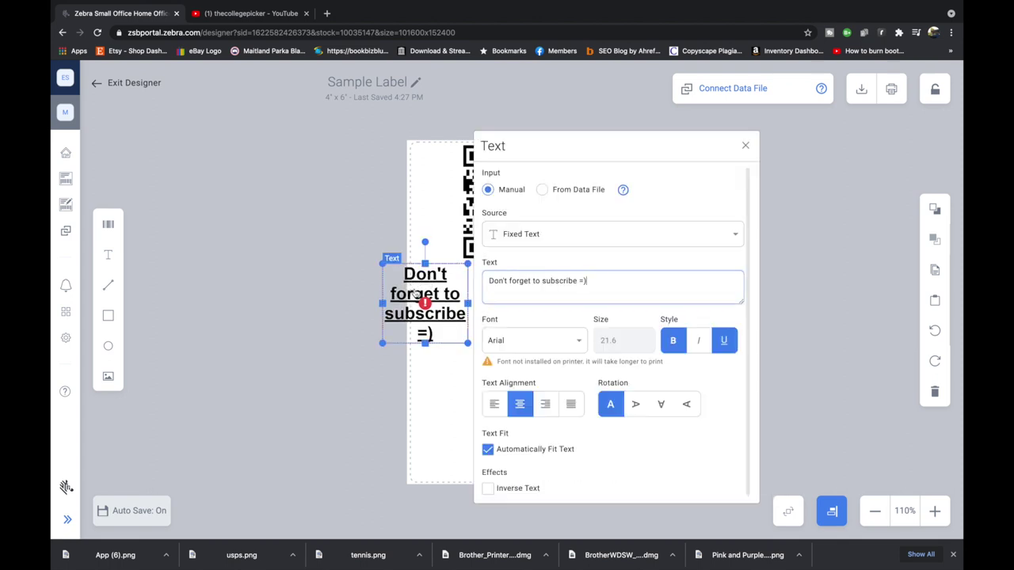
{"action": "left_click", "coordinate": [441, 291]}
{"action": "left_click_drag", "start_coordinate": [439, 290], "coordinate": [507, 293]}
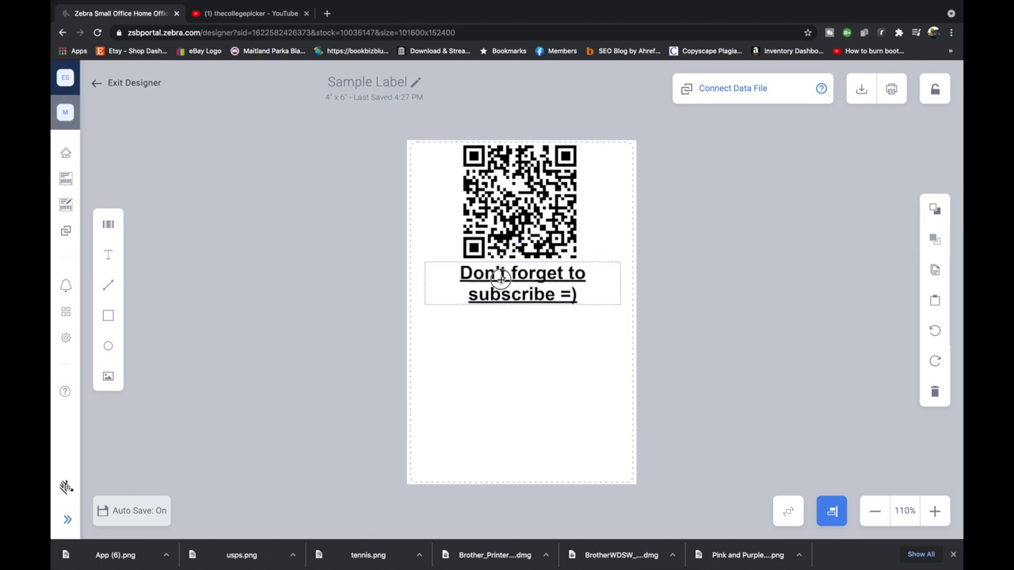
- Draw a dashed vertical line down the label's left side
{"action": "left_click", "coordinate": [495, 275]}
{"action": "left_click", "coordinate": [511, 352]}
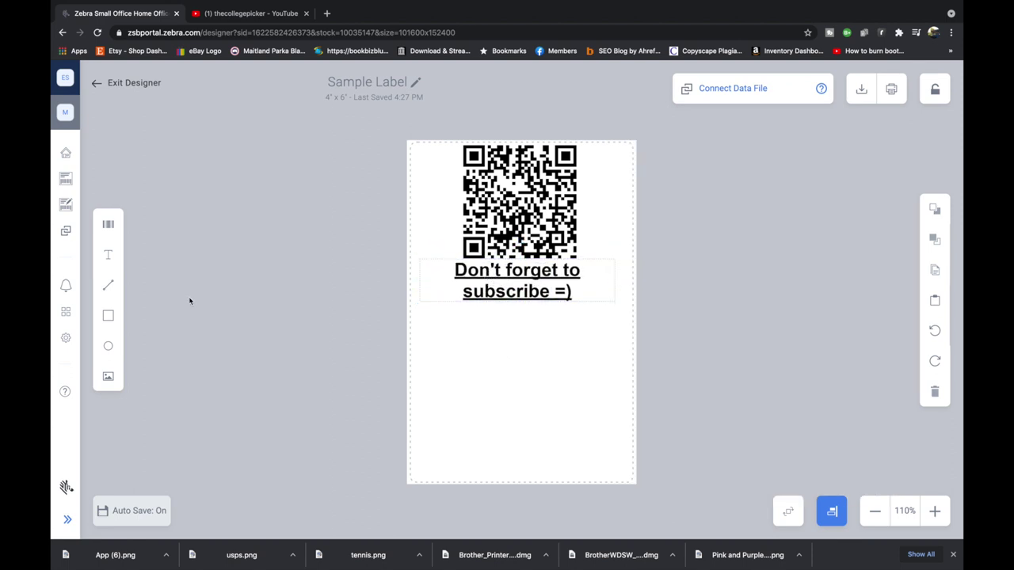
{"action": "left_click", "coordinate": [110, 289]}
{"action": "left_click", "coordinate": [110, 287]}
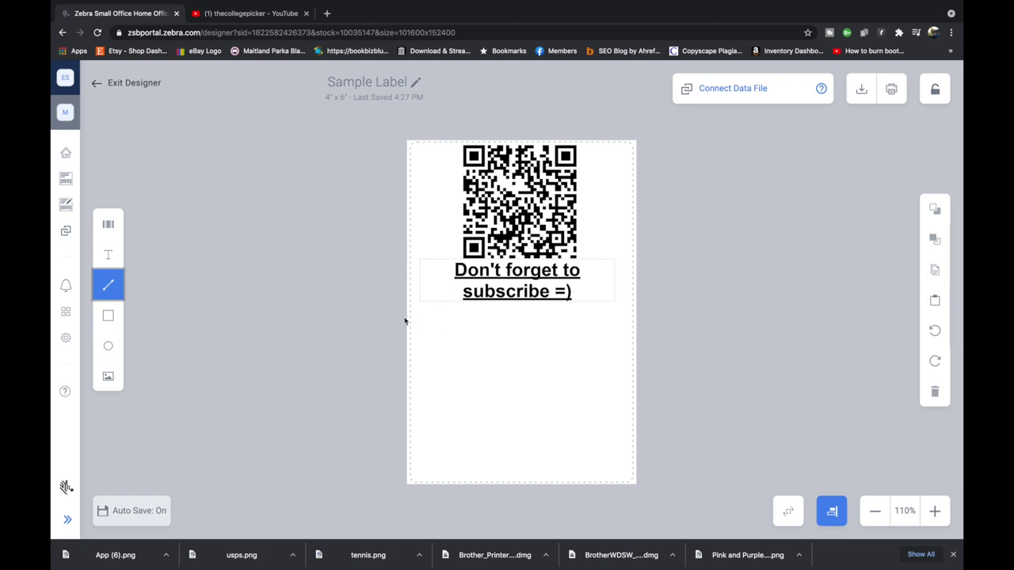
{"action": "left_click_drag", "start_coordinate": [432, 164], "coordinate": [432, 319]}
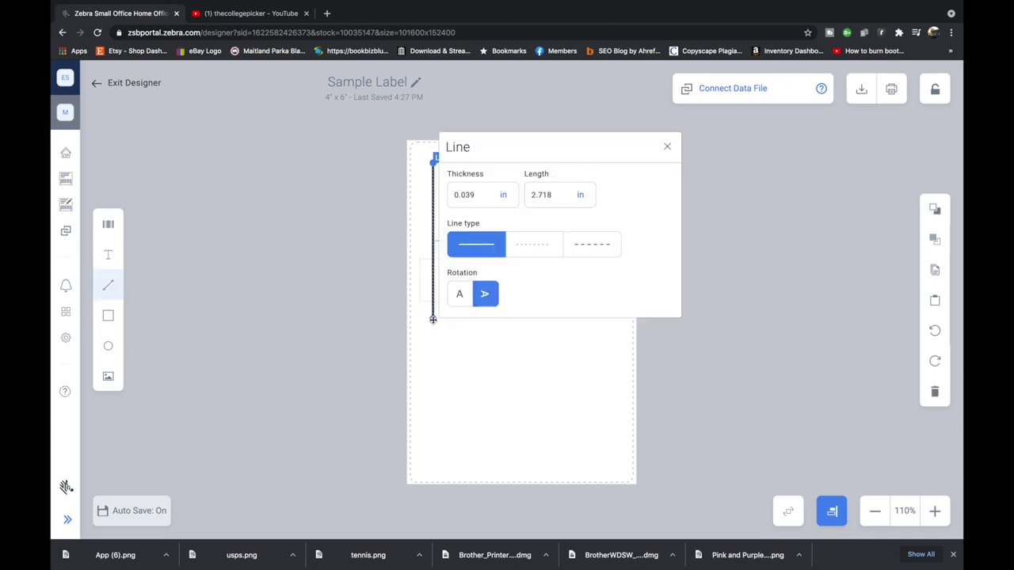
{"action": "left_click", "coordinate": [532, 243]}
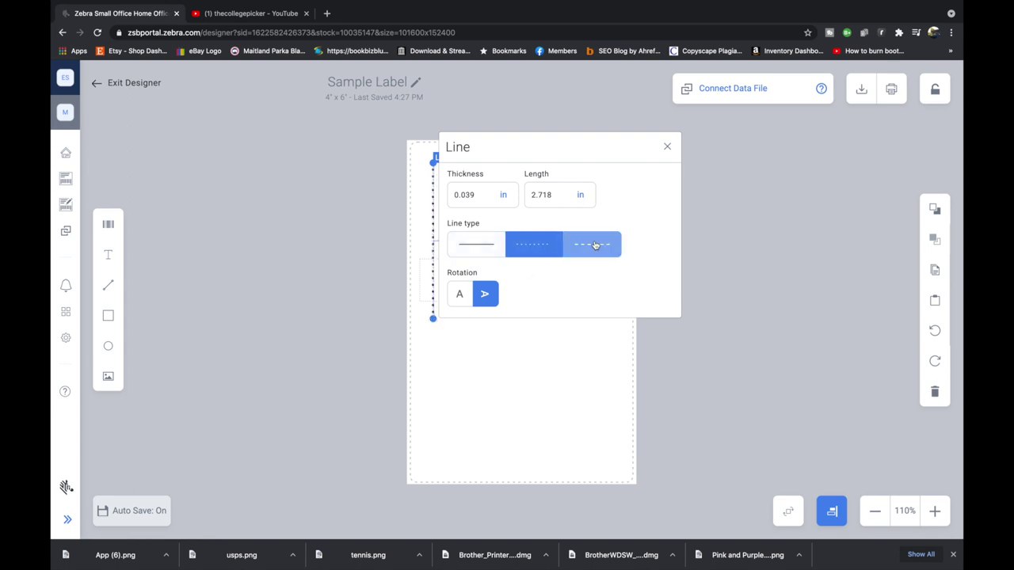
{"action": "left_click", "coordinate": [596, 245]}
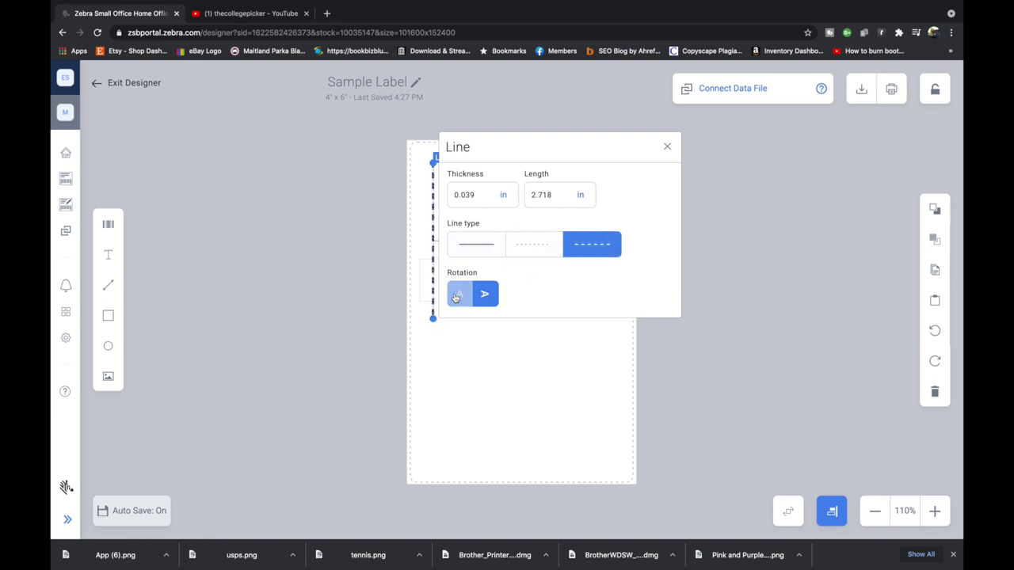
{"action": "left_click", "coordinate": [666, 147]}
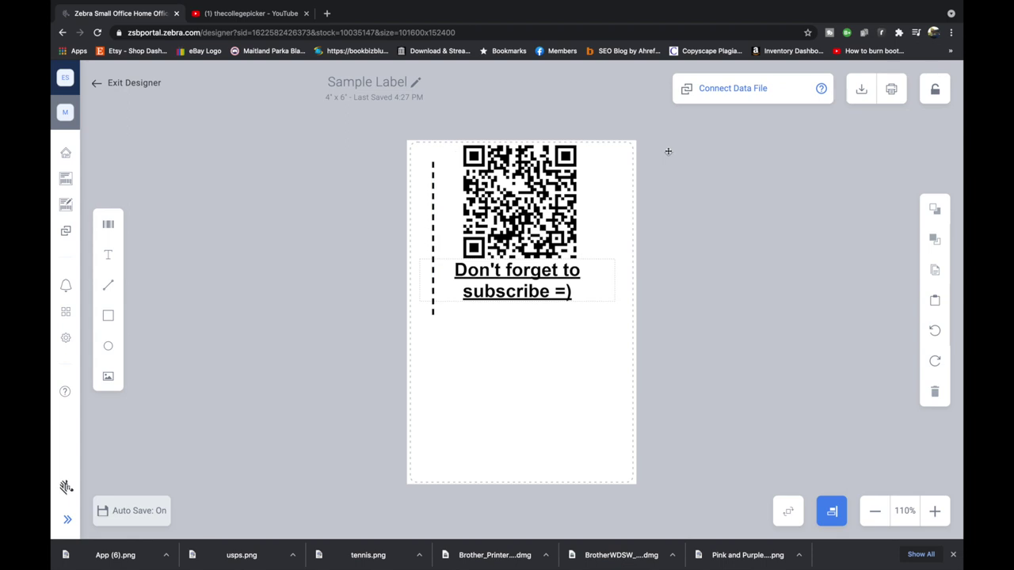
- Add dashed lines across below the subscribe text and up the right side
{"action": "left_click", "coordinate": [109, 287]}
{"action": "left_click_drag", "start_coordinate": [433, 315], "coordinate": [589, 314]}
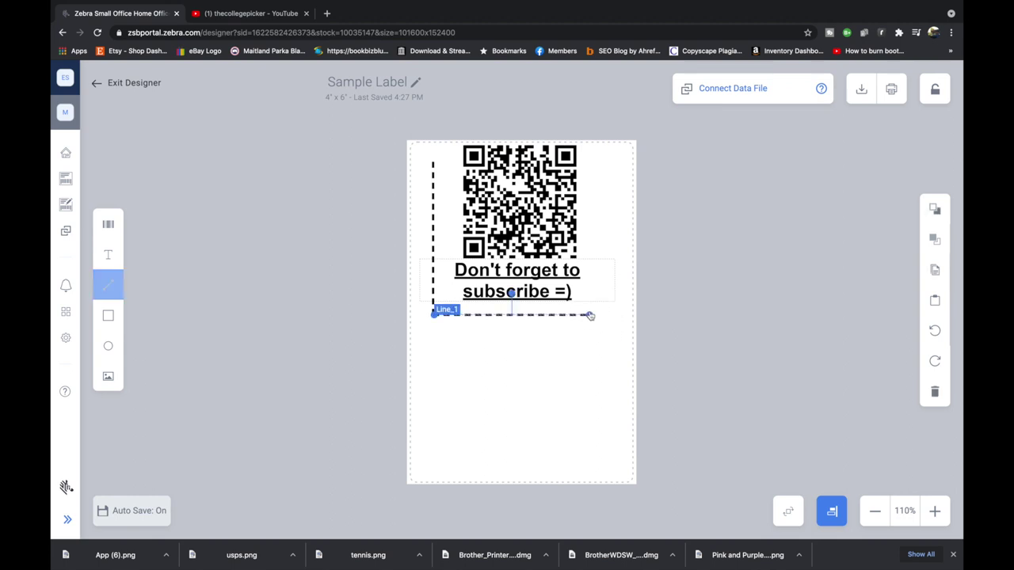
{"action": "left_click", "coordinate": [216, 350]}
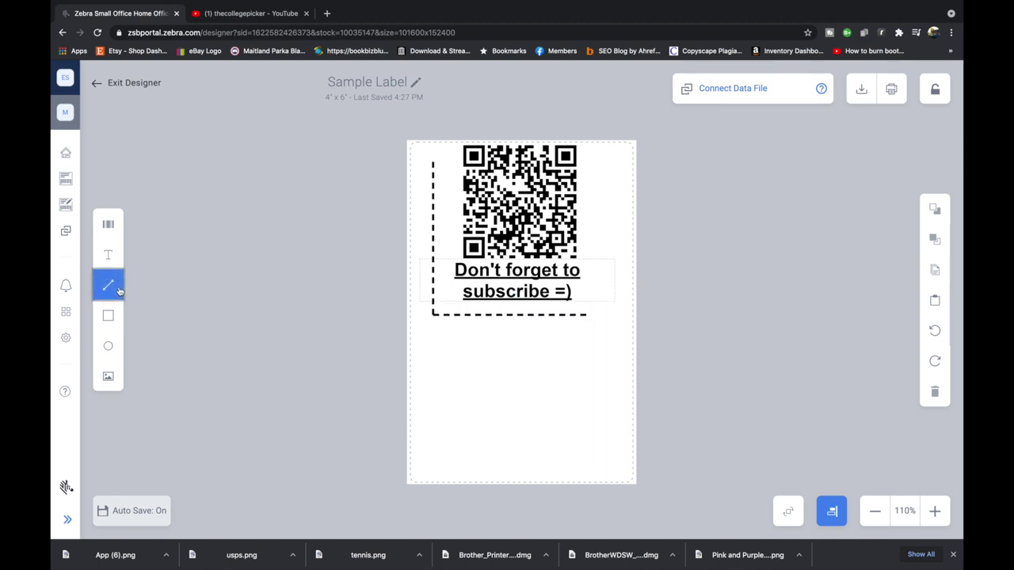
{"action": "left_click", "coordinate": [587, 314]}
{"action": "left_click_drag", "start_coordinate": [588, 314], "coordinate": [584, 153]}
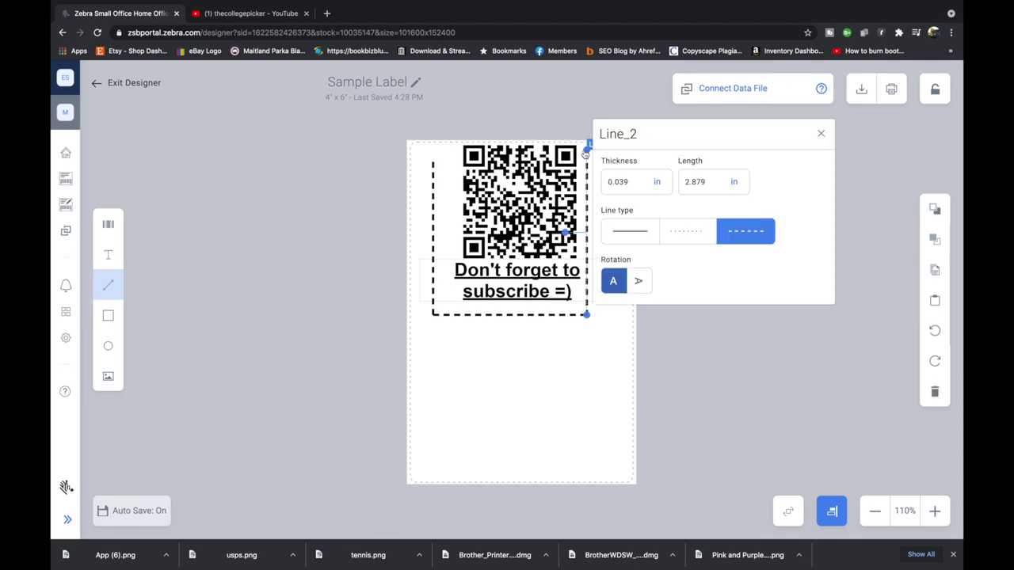
{"action": "left_click", "coordinate": [531, 367]}
{"action": "left_click", "coordinate": [587, 251]}
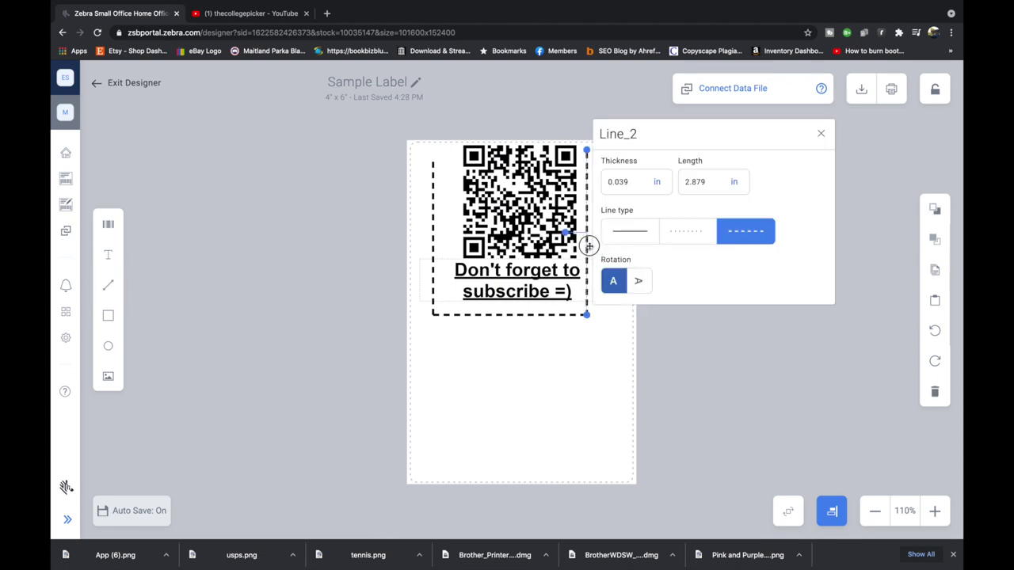
{"action": "left_click_drag", "start_coordinate": [587, 251], "coordinate": [597, 252]}
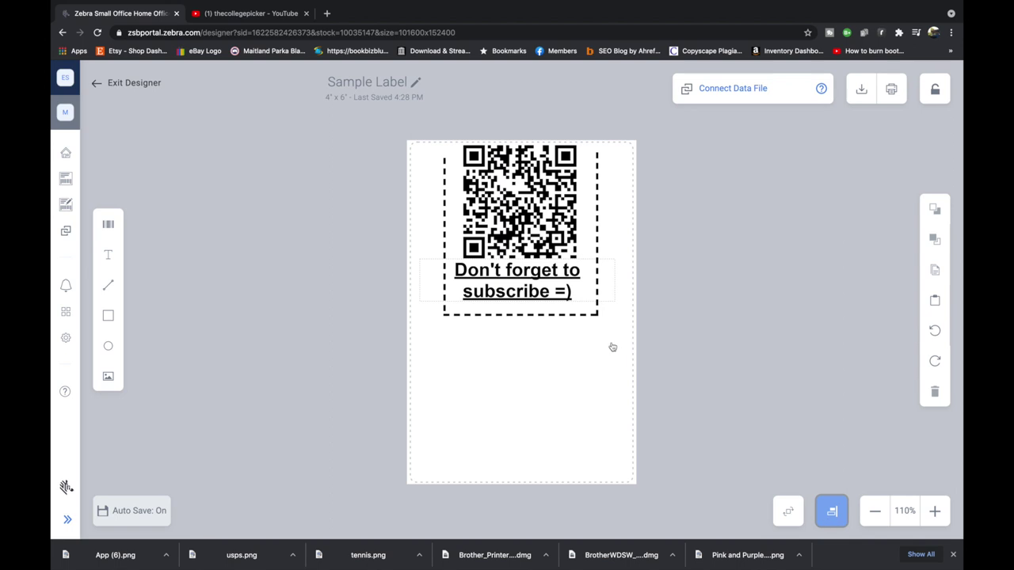
- Reposition the QR code slightly above the subscribe text and deselect it
{"action": "mouse_move", "coordinate": [513, 199]}
{"action": "left_mouse_down"}
{"action": "mouse_move", "coordinate": [510, 238]}
{"action": "mouse_move", "coordinate": [501, 190]}
{"action": "mouse_move", "coordinate": [513, 197]}
{"action": "left_mouse_up"}
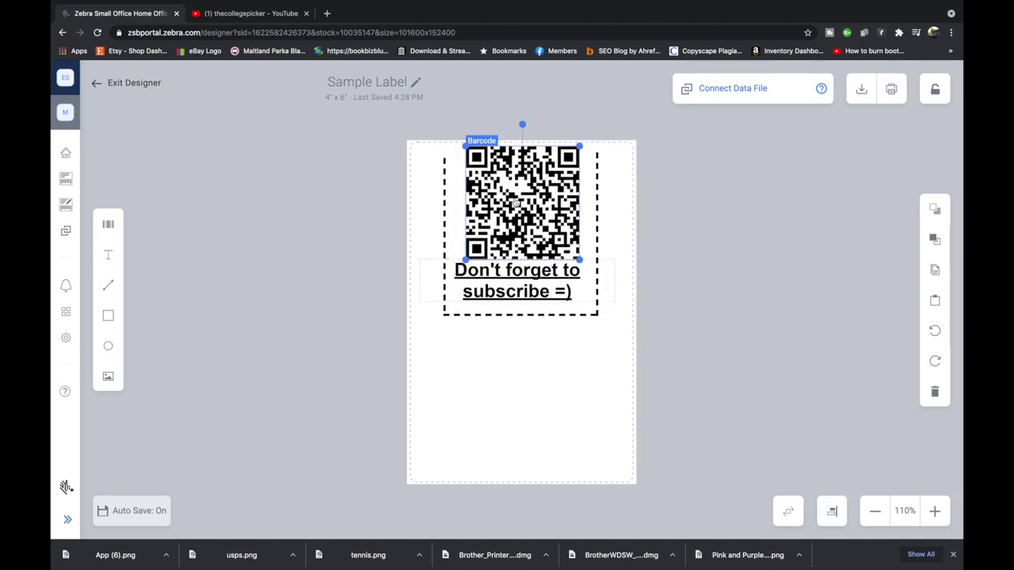
{"action": "left_click", "coordinate": [480, 332]}
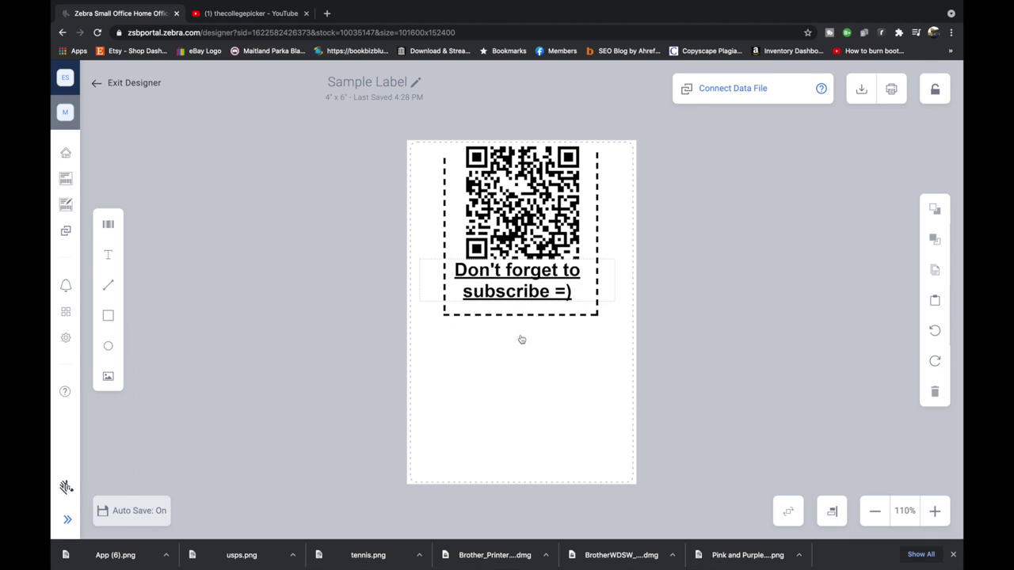
{"action": "left_click", "coordinate": [837, 515]}
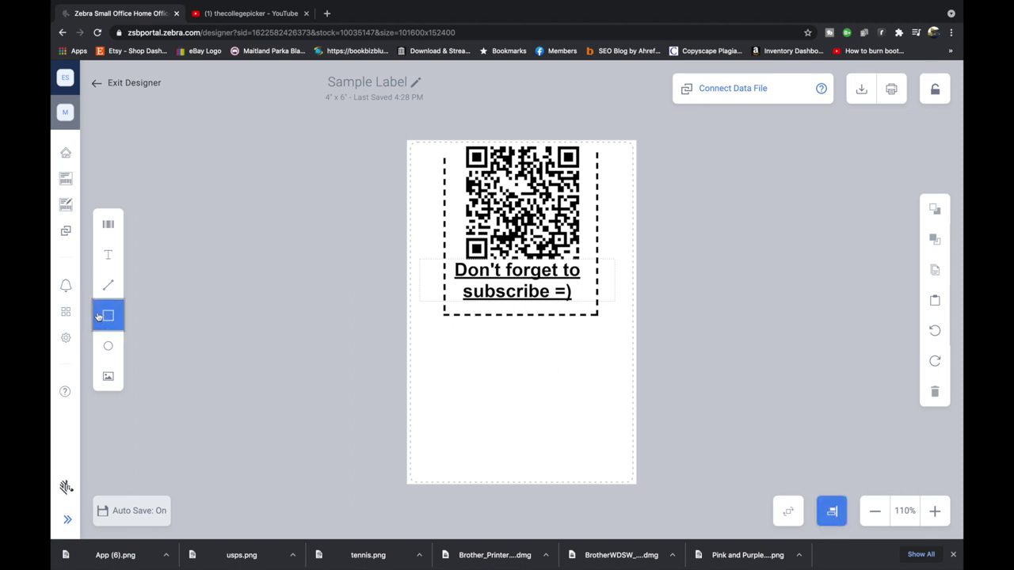
- Draw a rectangle and move it over the QR code as a frame
{"action": "left_click", "coordinate": [423, 319]}
{"action": "left_click_drag", "start_coordinate": [423, 319], "coordinate": [570, 466]}
{"action": "left_click_drag", "start_coordinate": [497, 375], "coordinate": [518, 203]}
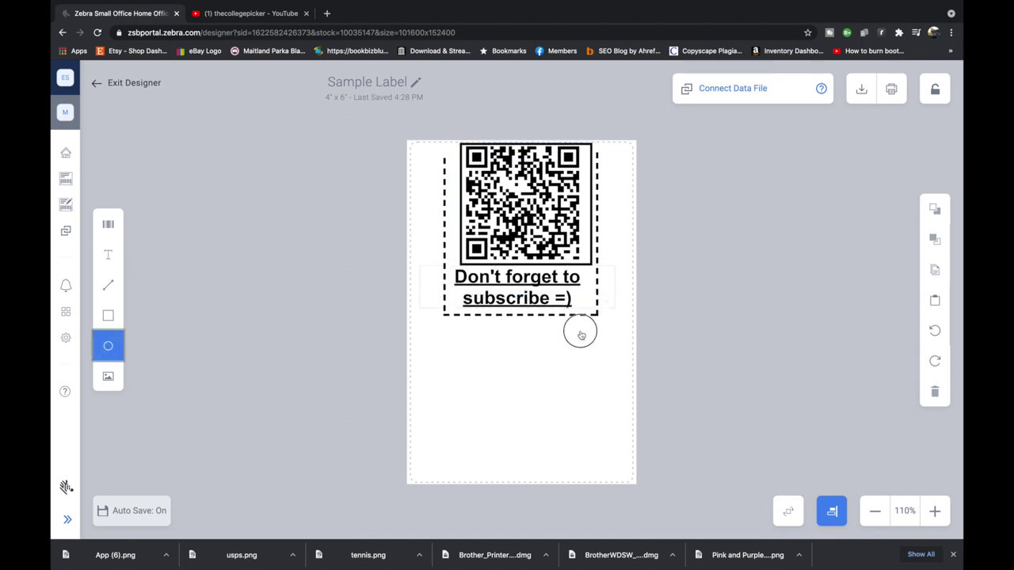
- Draw an ellipse below the subscribe text and resize it into a small circle
{"action": "left_click_drag", "start_coordinate": [579, 331], "coordinate": [624, 385]}
{"action": "left_click", "coordinate": [461, 390]}
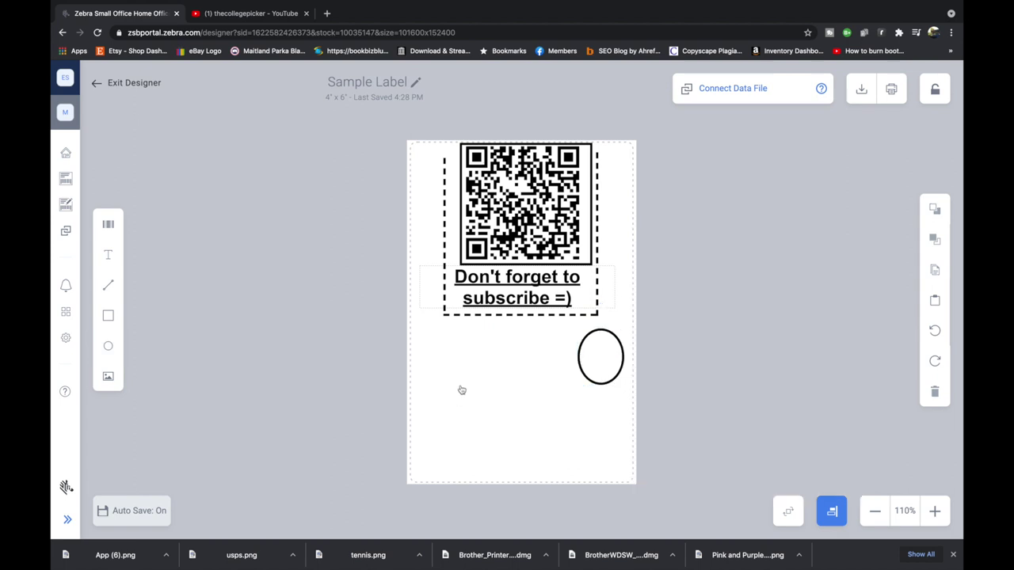
{"action": "left_click", "coordinate": [604, 349]}
{"action": "left_click_drag", "start_coordinate": [577, 357], "coordinate": [528, 356]}
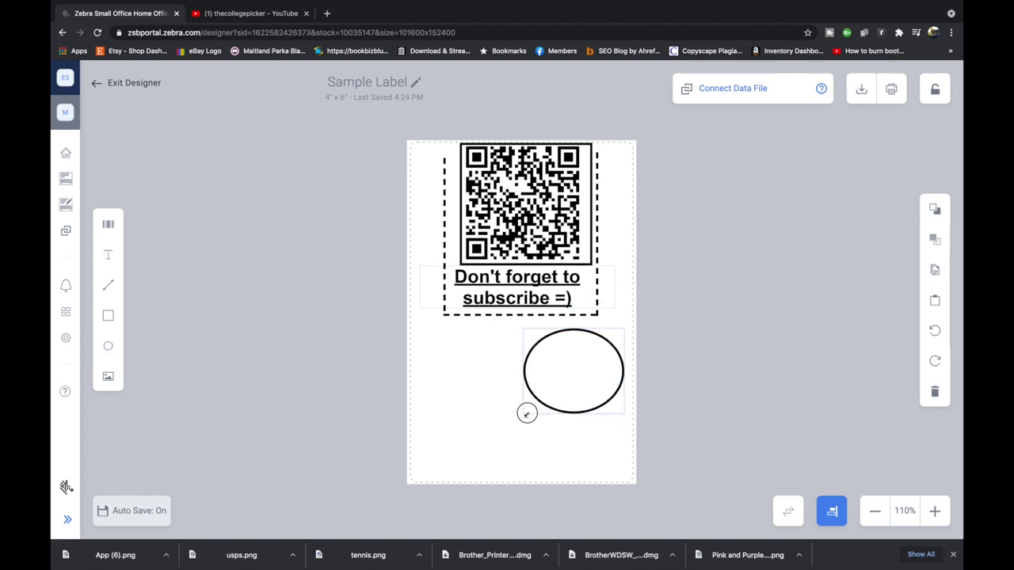
{"action": "left_click_drag", "start_coordinate": [527, 412], "coordinate": [559, 364]}
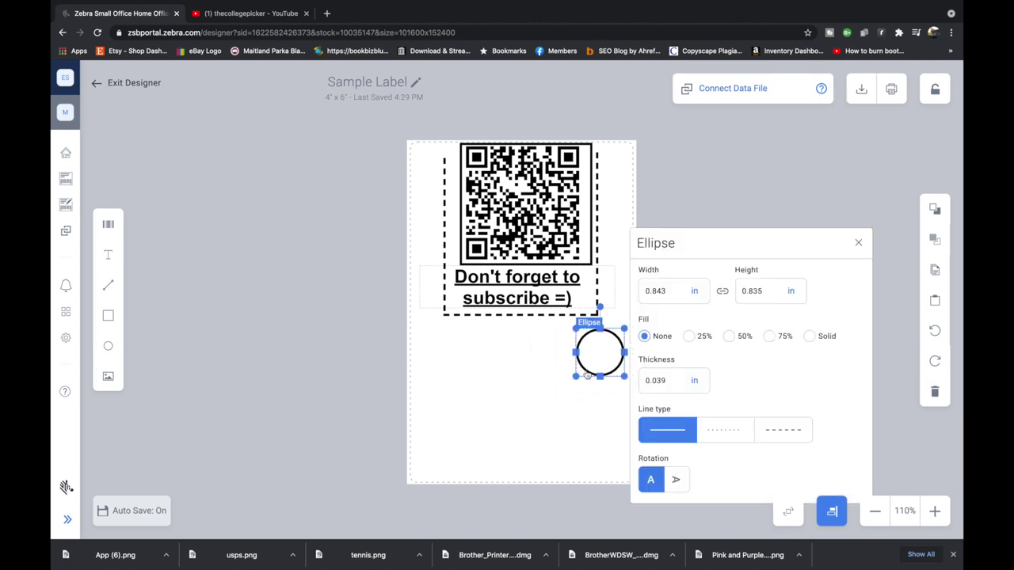
- Give the circle a dashed outline and no fill, after trying grey fill levels
{"action": "left_click", "coordinate": [688, 336]}
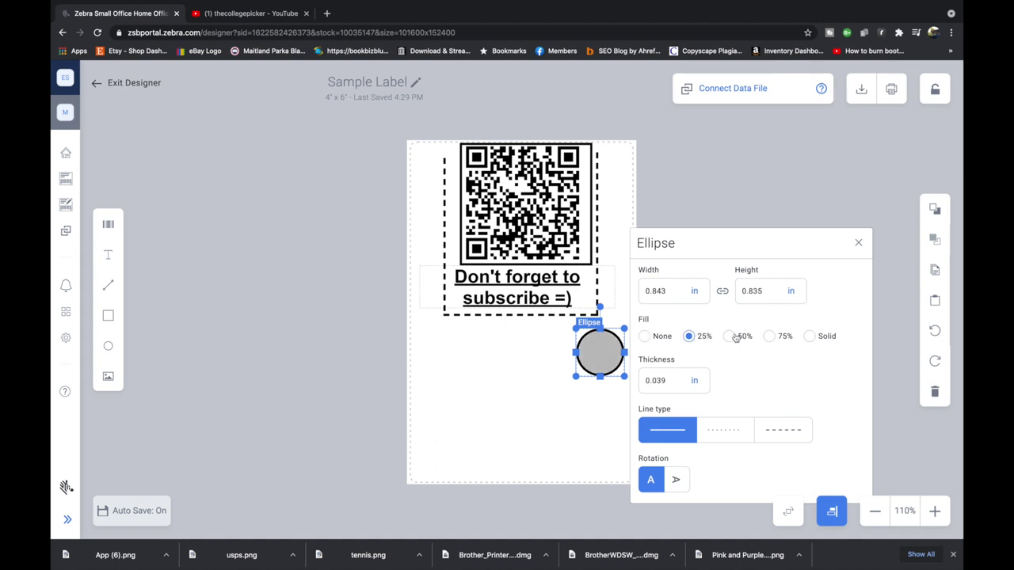
{"action": "left_click", "coordinate": [729, 336]}
{"action": "left_click", "coordinate": [769, 336]}
{"action": "left_click", "coordinate": [808, 336]}
{"action": "left_click", "coordinate": [723, 430]}
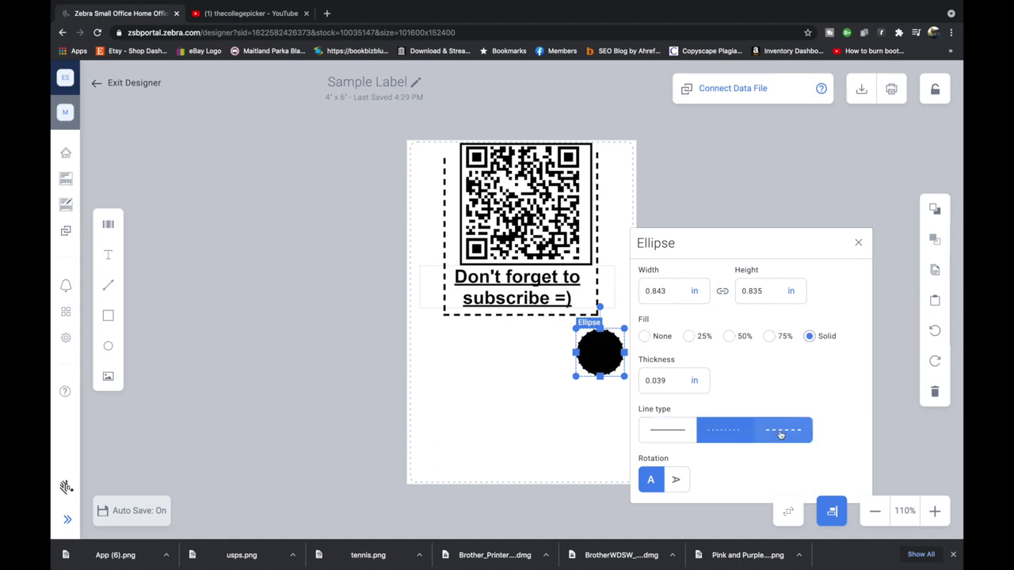
{"action": "left_click", "coordinate": [779, 434]}
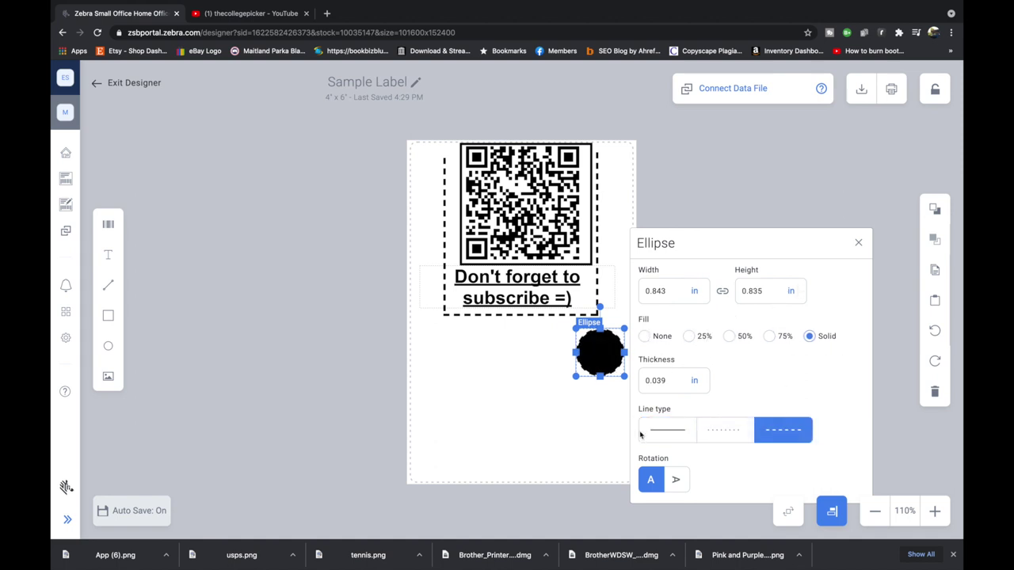
{"action": "right_click", "coordinate": [640, 331]}
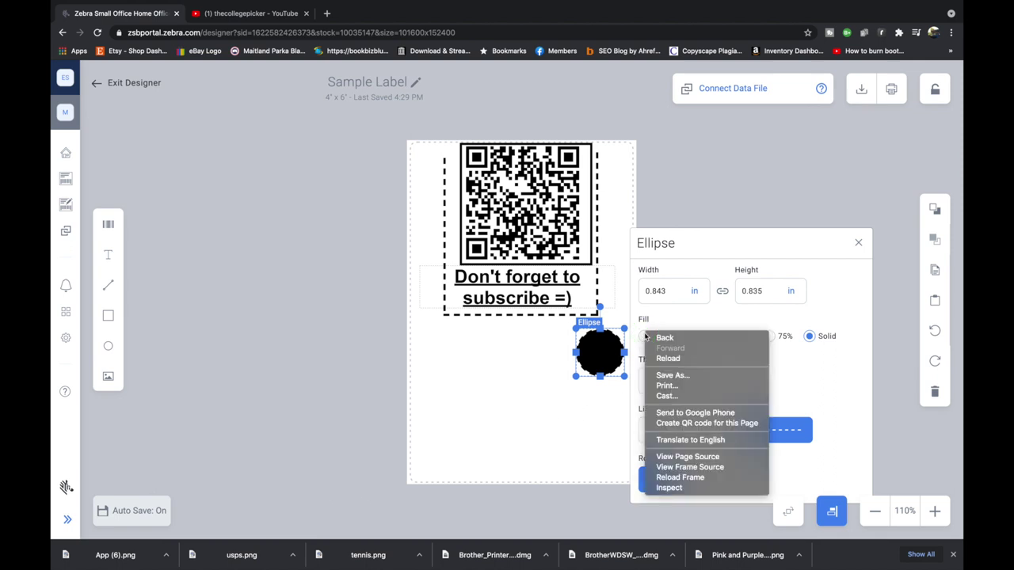
{"action": "left_click", "coordinate": [645, 337]}
{"action": "left_click", "coordinate": [644, 335]}
{"action": "left_click", "coordinate": [490, 377]}
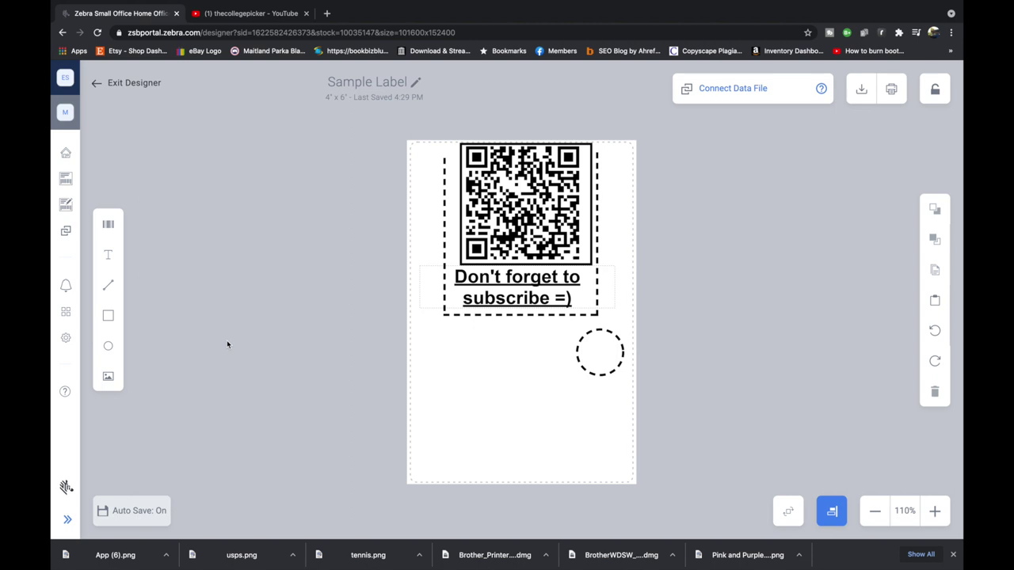
- Place a picture on the label using the Apple icon from the Zebra gallery
{"action": "left_click", "coordinate": [101, 388]}
{"action": "left_click", "coordinate": [446, 349]}
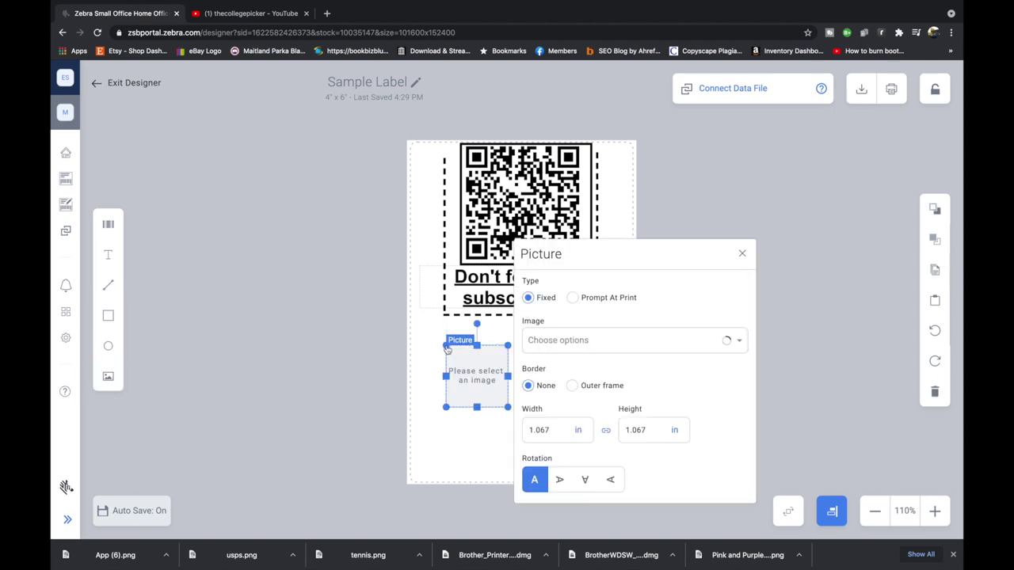
{"action": "left_click", "coordinate": [559, 341]}
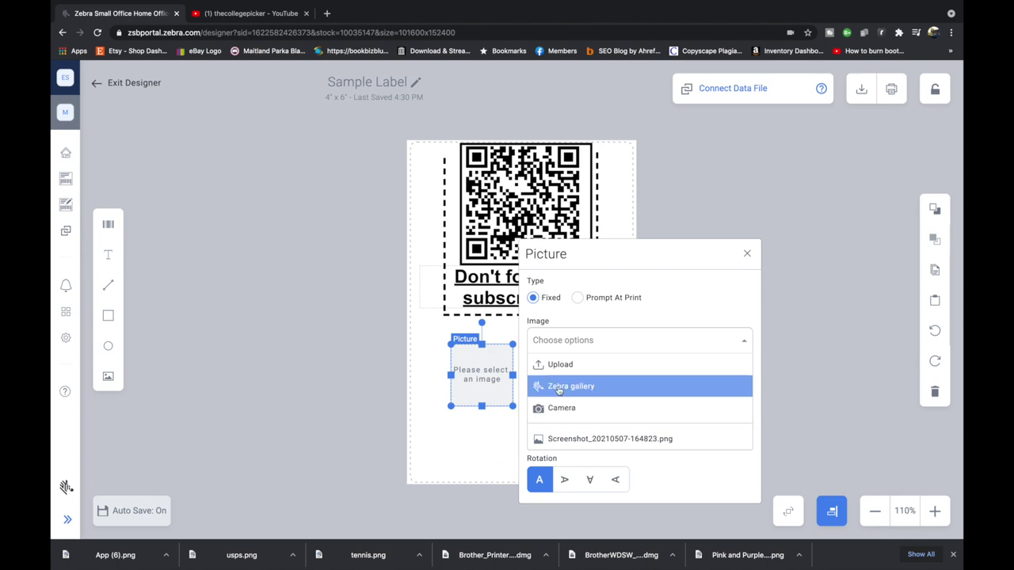
{"action": "left_click", "coordinate": [559, 388]}
{"action": "scroll", "coordinate": [507, 372], "scroll_direction": "down", "scroll_amount": 10}
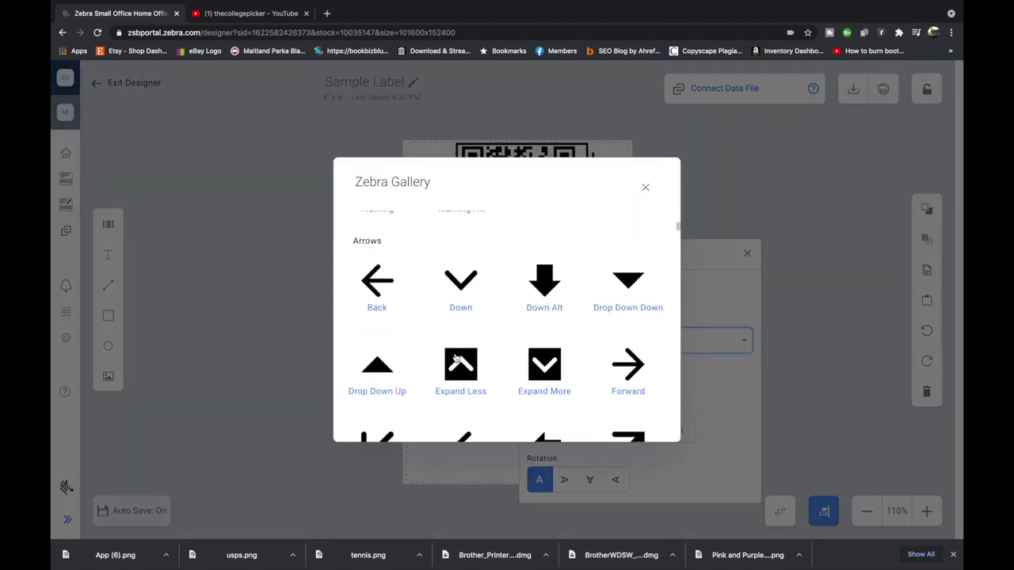
{"action": "scroll", "coordinate": [455, 358], "scroll_direction": "down", "scroll_amount": 10}
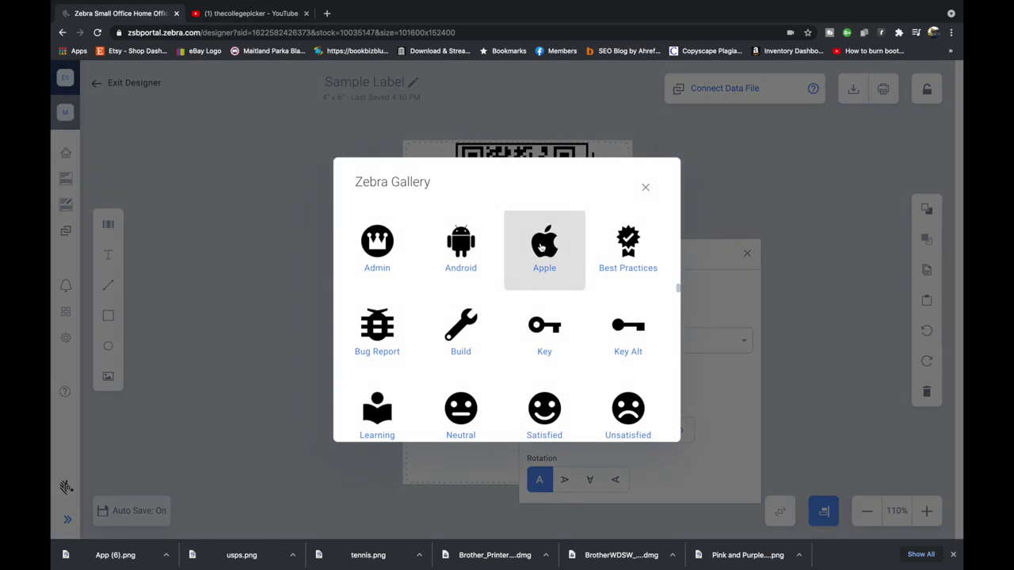
{"action": "left_click", "coordinate": [542, 247]}
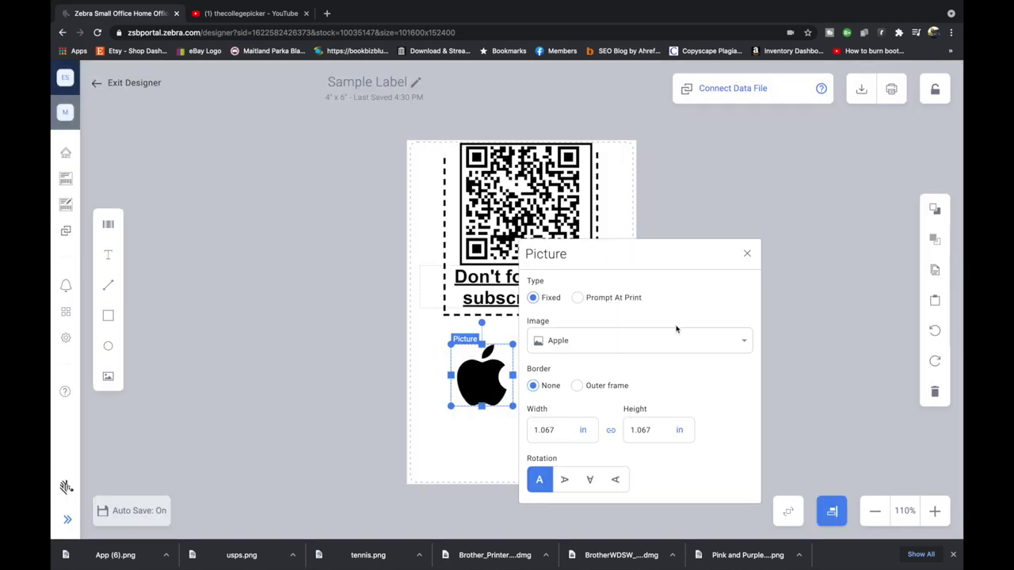
- Set the apple picture's width to 0.903 in and move it into the dashed circle
{"action": "left_click", "coordinate": [580, 430]}
{"action": "type", "text": "1.103"}
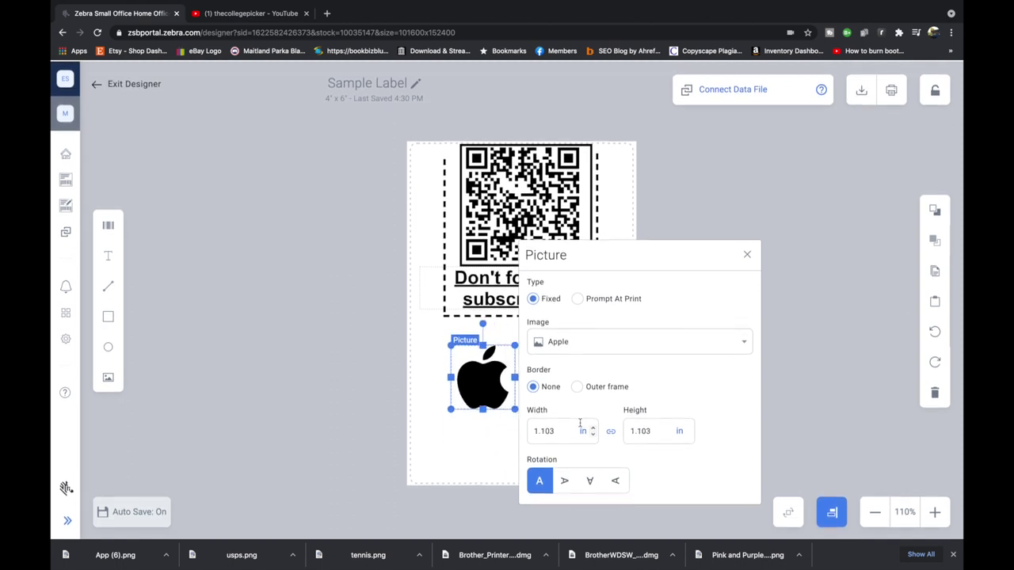
{"action": "type", "text": "0.203"}
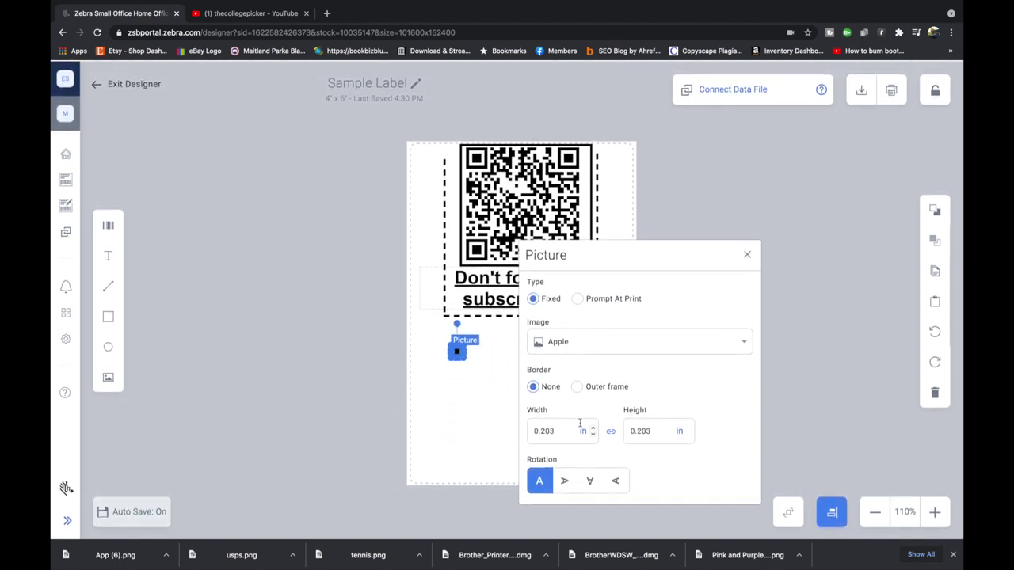
{"action": "key", "text": "BackSpace"}
{"action": "key", "text": "BackSpace"}
{"action": "key", "text": "BackSpace"}
{"action": "type", "text": "903"}
{"action": "left_click_drag", "start_coordinate": [450, 346], "coordinate": [579, 351]}
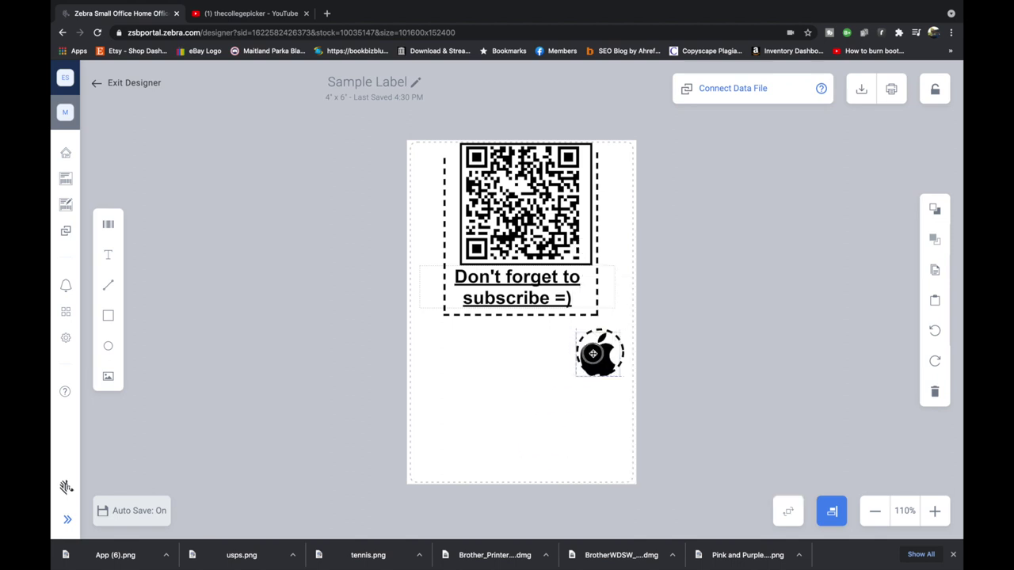
{"action": "left_click", "coordinate": [526, 369]}
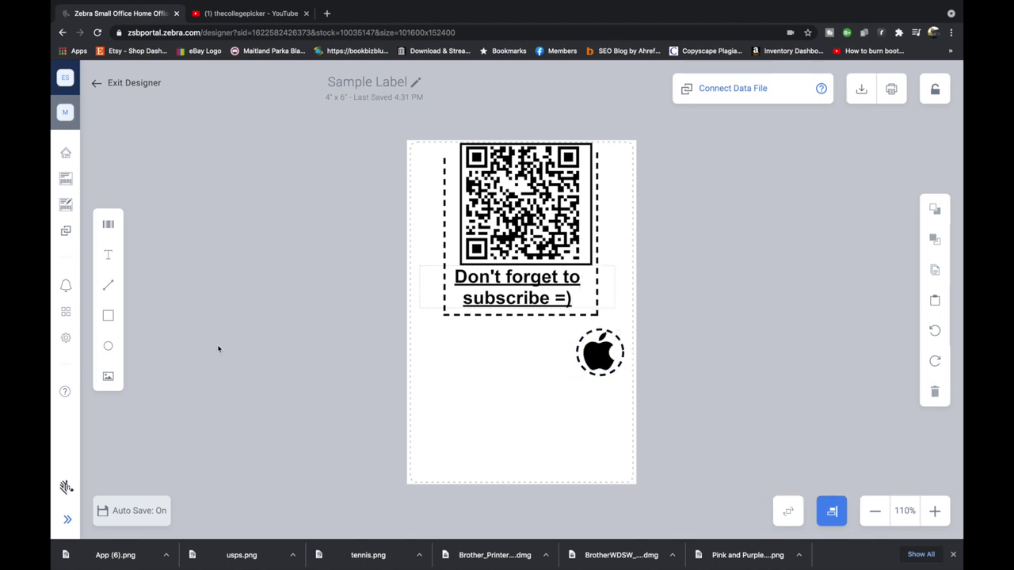
- Add a new picture using the Camera image source and capture a webcam photo onto the label
{"action": "left_click", "coordinate": [108, 376]}
{"action": "left_click", "coordinate": [628, 346]}
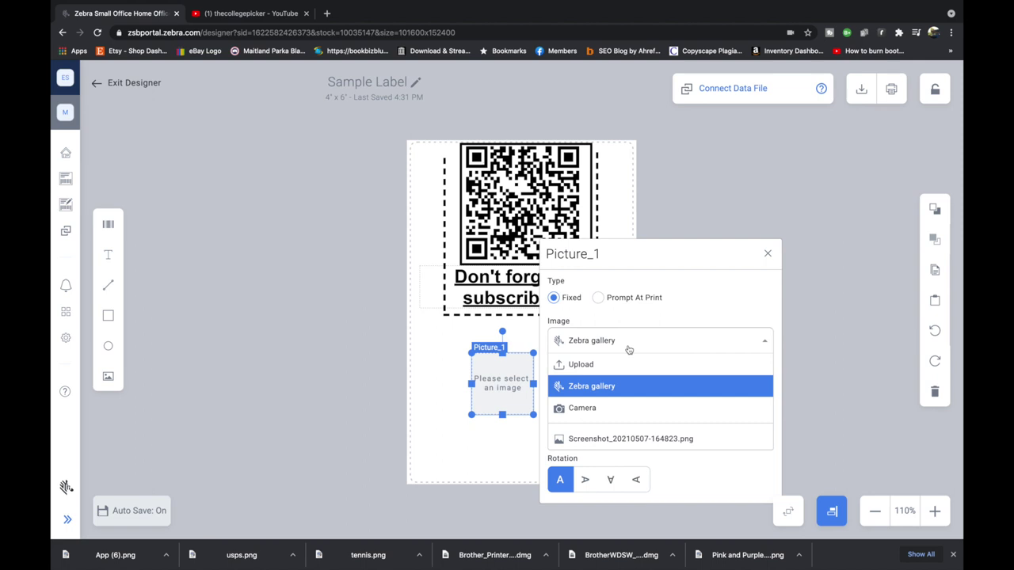
{"action": "left_click", "coordinate": [567, 408]}
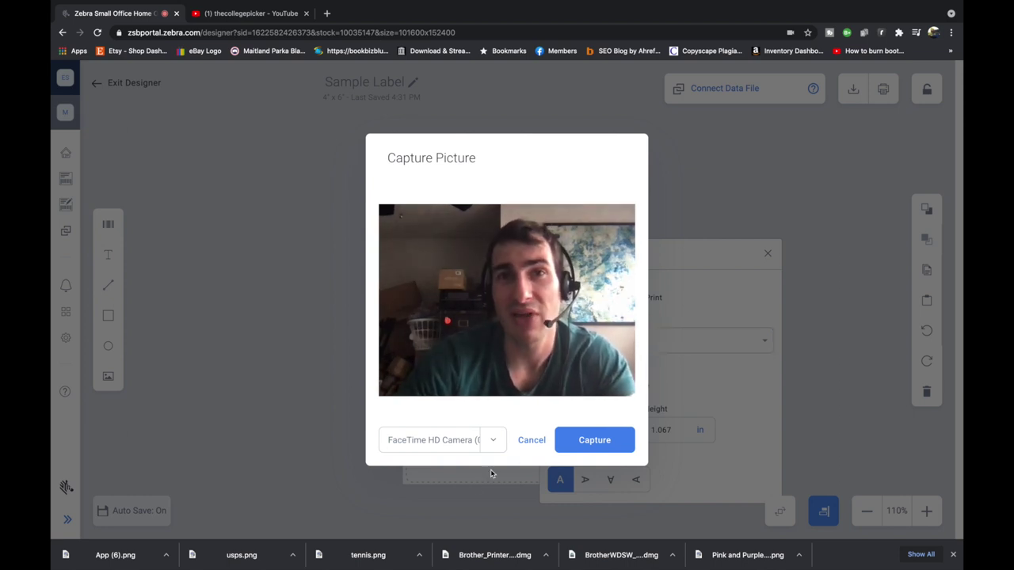
{"action": "left_click", "coordinate": [607, 441]}
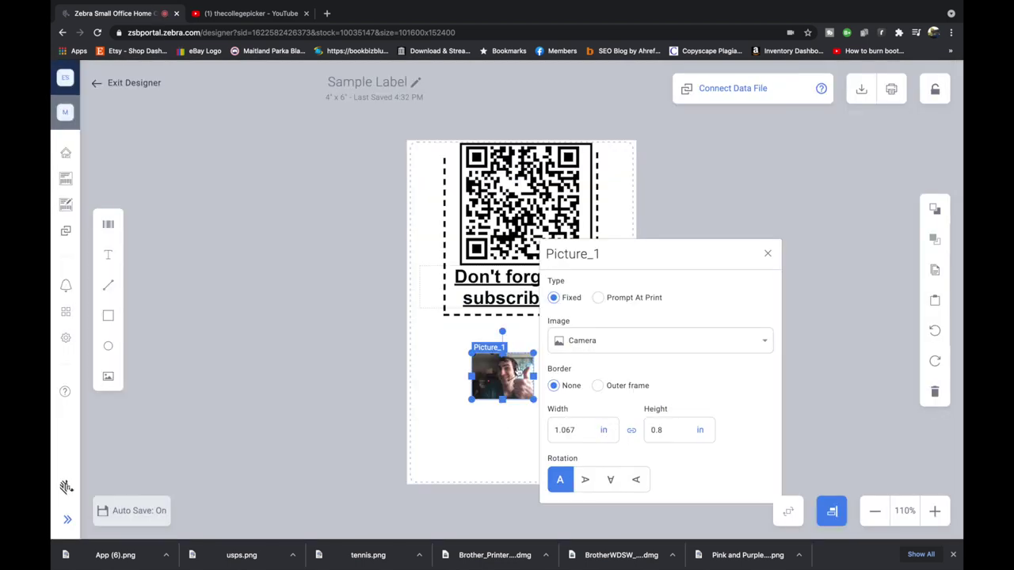
- Enlarge the webcam photo to 1.872 × 1.406 in and place it beside the apple circle
{"action": "left_click_drag", "start_coordinate": [467, 354], "coordinate": [414, 325]}
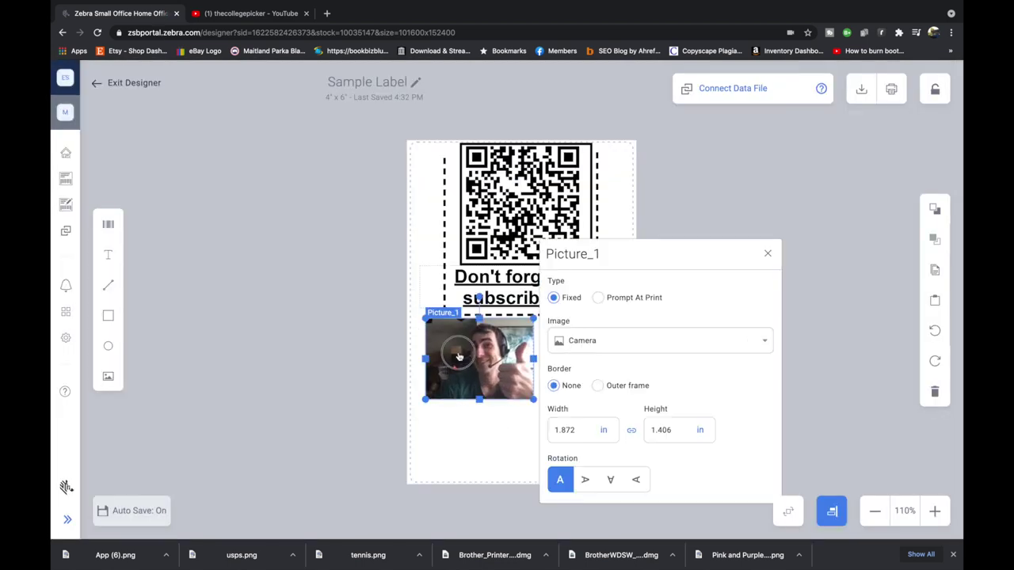
{"action": "left_click_drag", "start_coordinate": [448, 357], "coordinate": [491, 356]}
{"action": "left_click", "coordinate": [413, 364]}
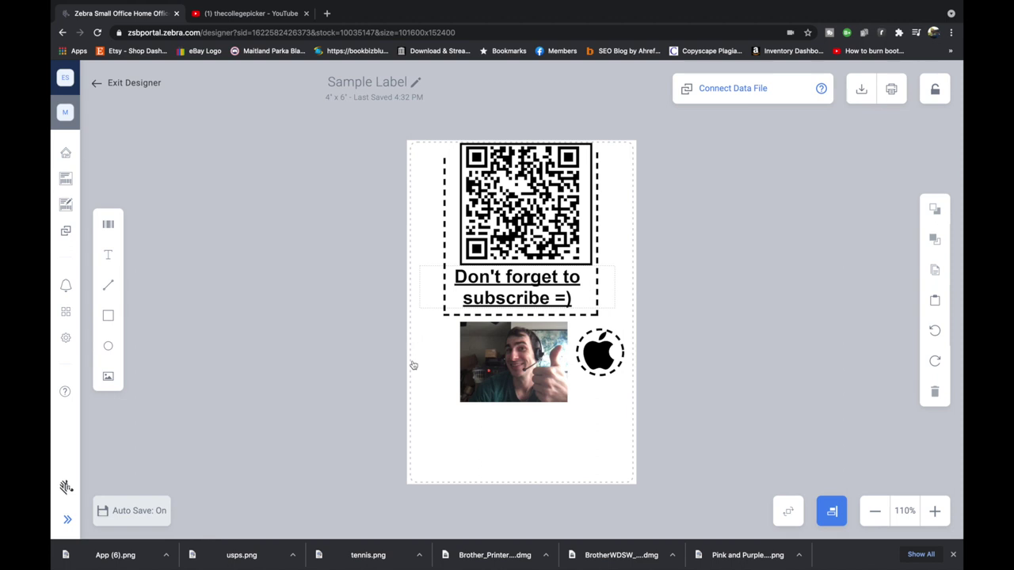
{"action": "left_click", "coordinate": [530, 369]}
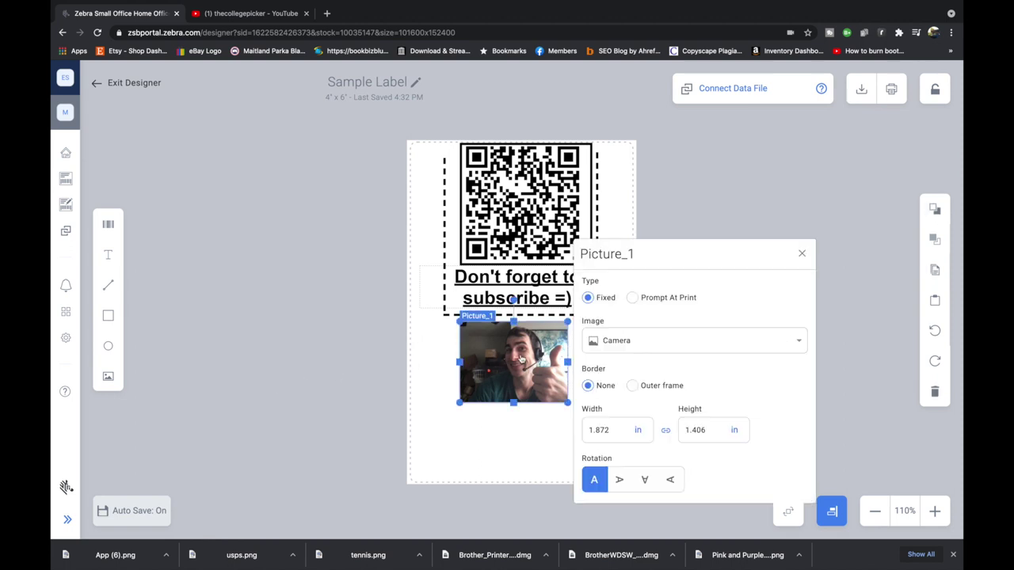
- Copy and paste the webcam photo, move the duplicate to the lower left, then delete it
{"action": "left_click", "coordinate": [934, 270]}
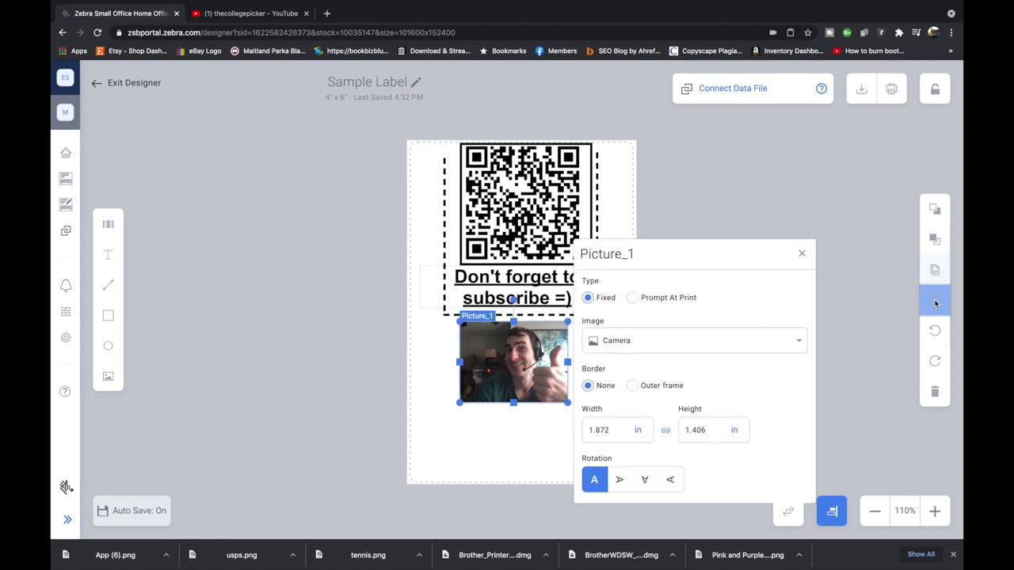
{"action": "left_click", "coordinate": [934, 300]}
{"action": "left_click_drag", "start_coordinate": [514, 383], "coordinate": [470, 432]}
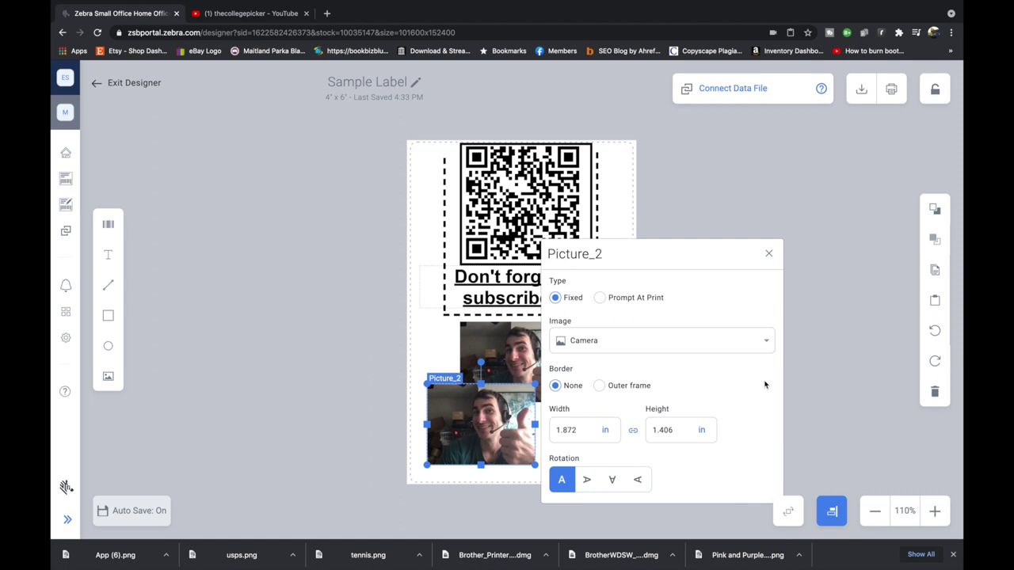
{"action": "left_click", "coordinate": [934, 391]}
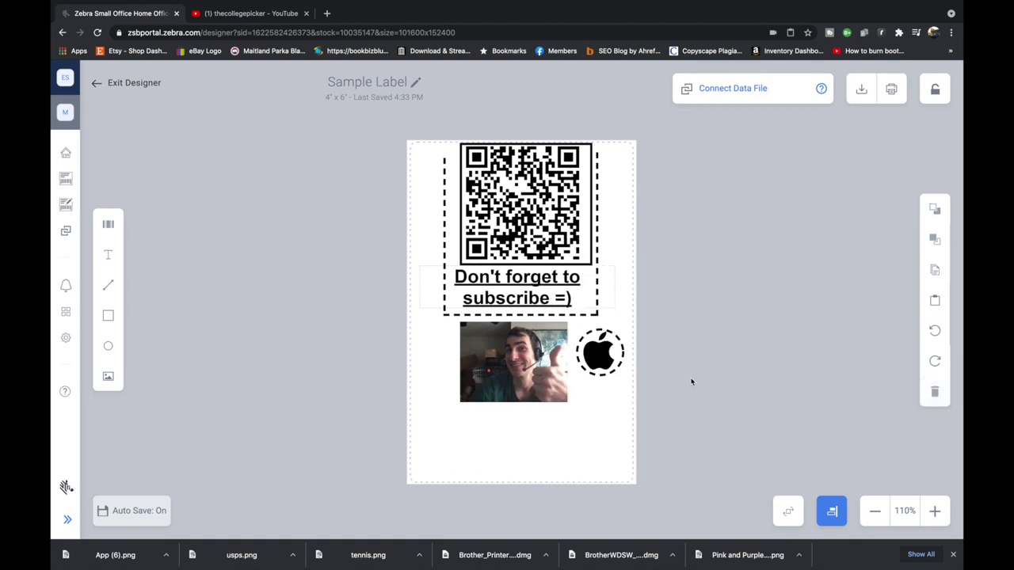
- Delete the apple icon inside the dashed circle and select the apple picture under the photo
{"action": "left_click", "coordinate": [587, 361]}
{"action": "key", "text": "Delete"}
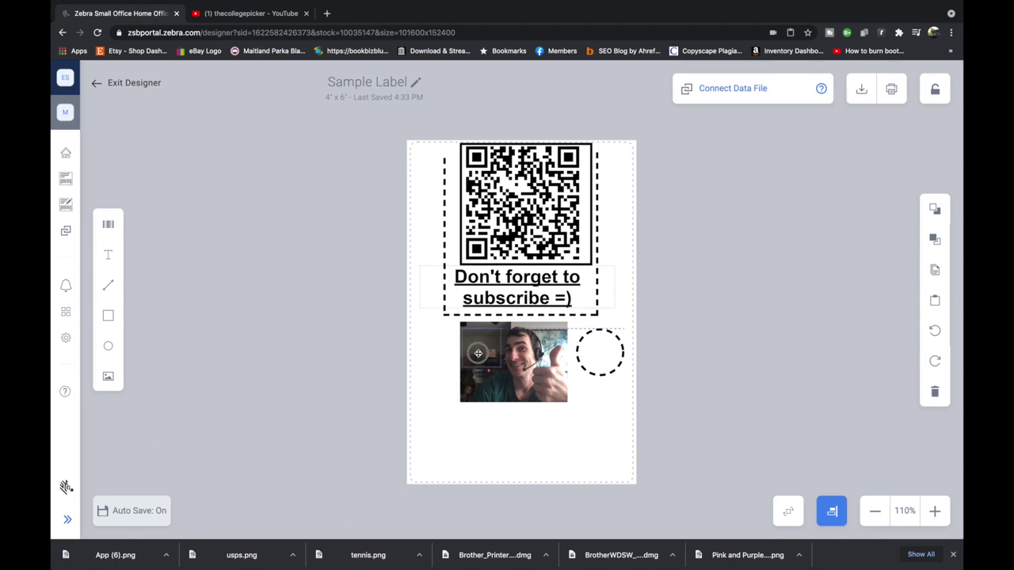
{"action": "left_click", "coordinate": [477, 353]}
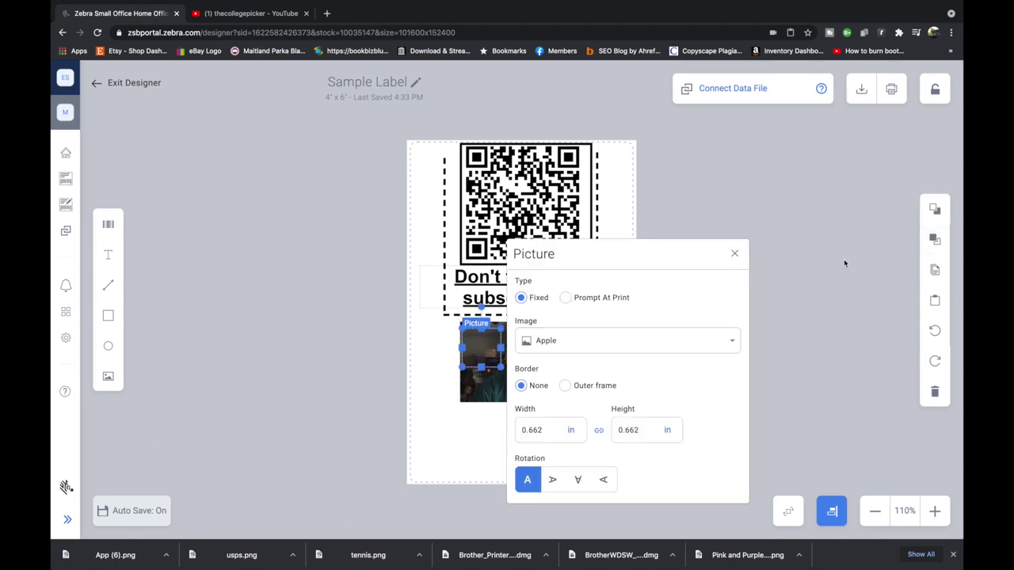
- Bring the apple picture in front of the photo, nudge it upward, and paste a copy
{"action": "left_click", "coordinate": [936, 246]}
{"action": "left_click", "coordinate": [734, 254]}
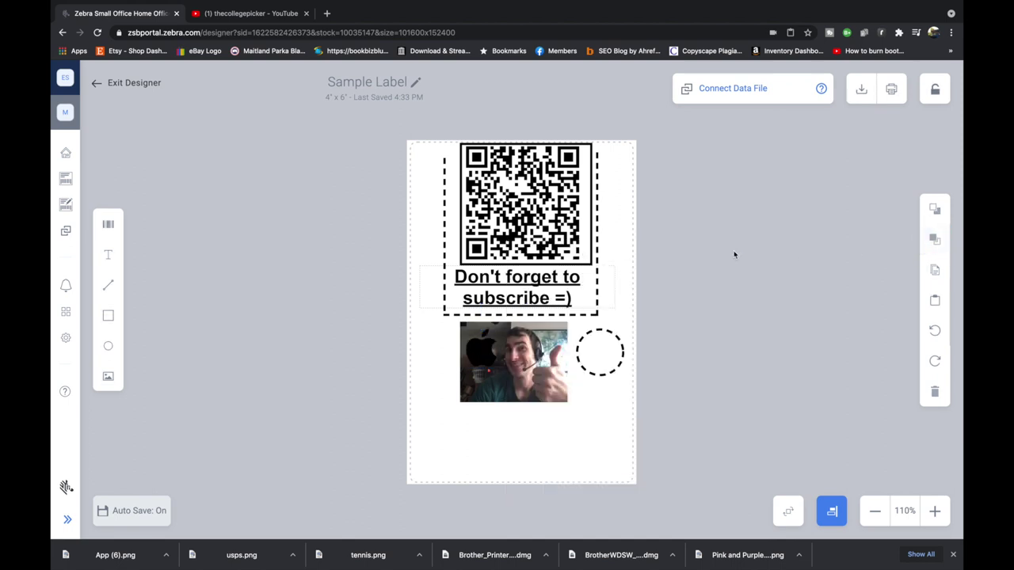
{"action": "left_click_drag", "start_coordinate": [478, 356], "coordinate": [480, 348]}
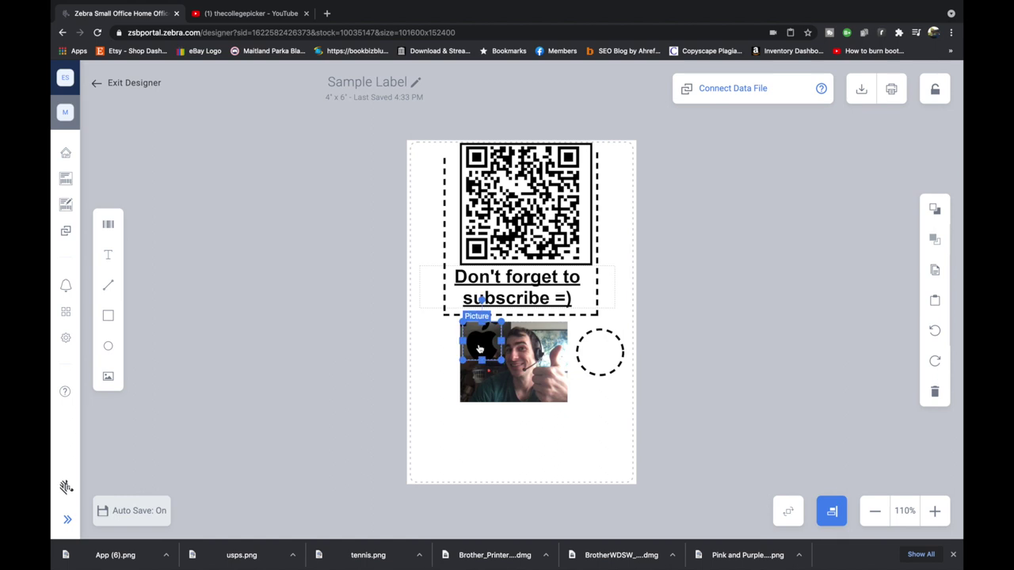
{"action": "left_click", "coordinate": [510, 354]}
{"action": "left_click", "coordinate": [483, 356]}
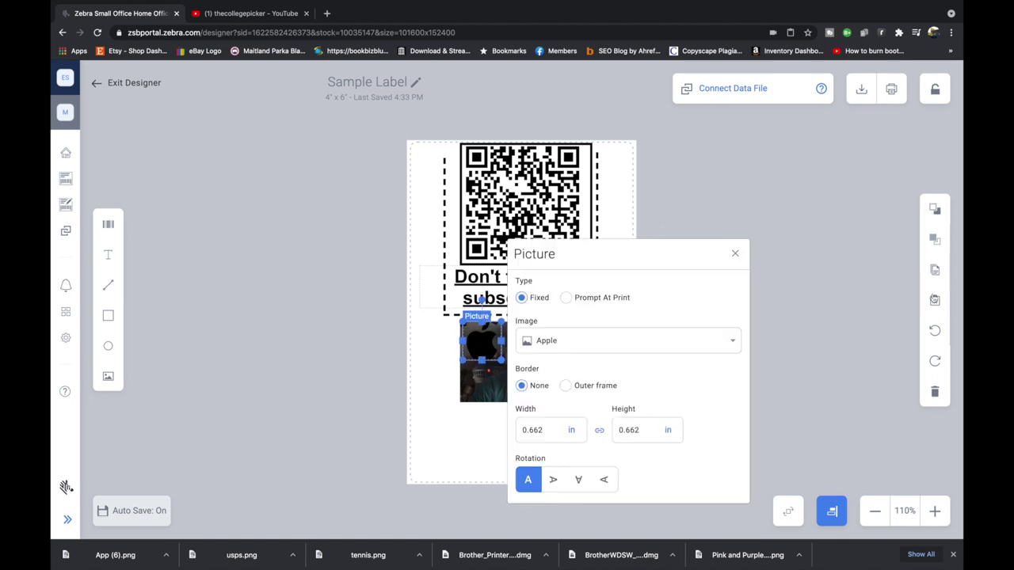
{"action": "left_click", "coordinate": [934, 299]}
{"action": "left_click", "coordinate": [441, 375]}
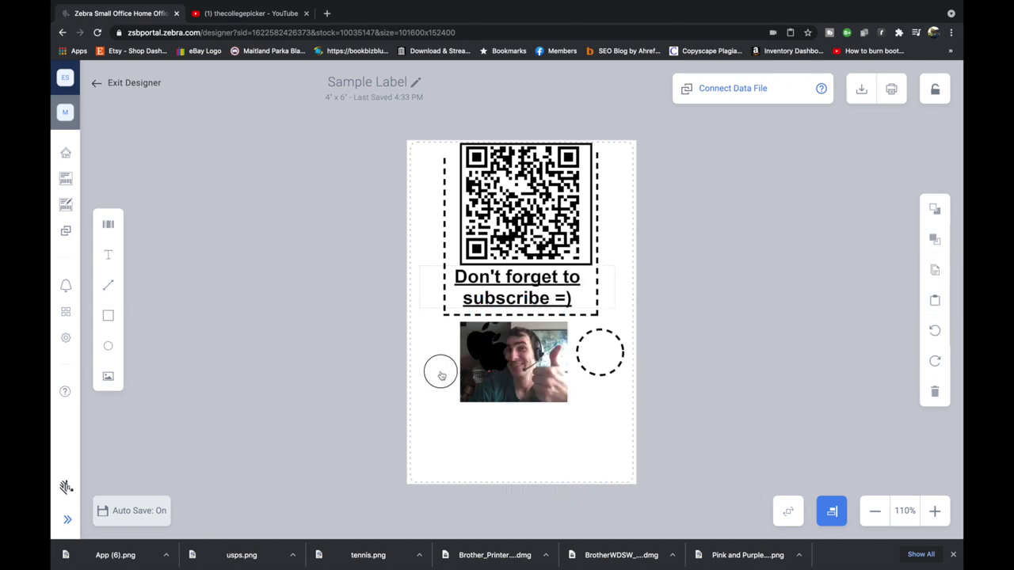
- Enlarge the webcam photo to 3.578 x 2.689 in, reposition an apple, and send the photo to the back
{"action": "left_click_drag", "start_coordinate": [499, 363], "coordinate": [460, 357]}
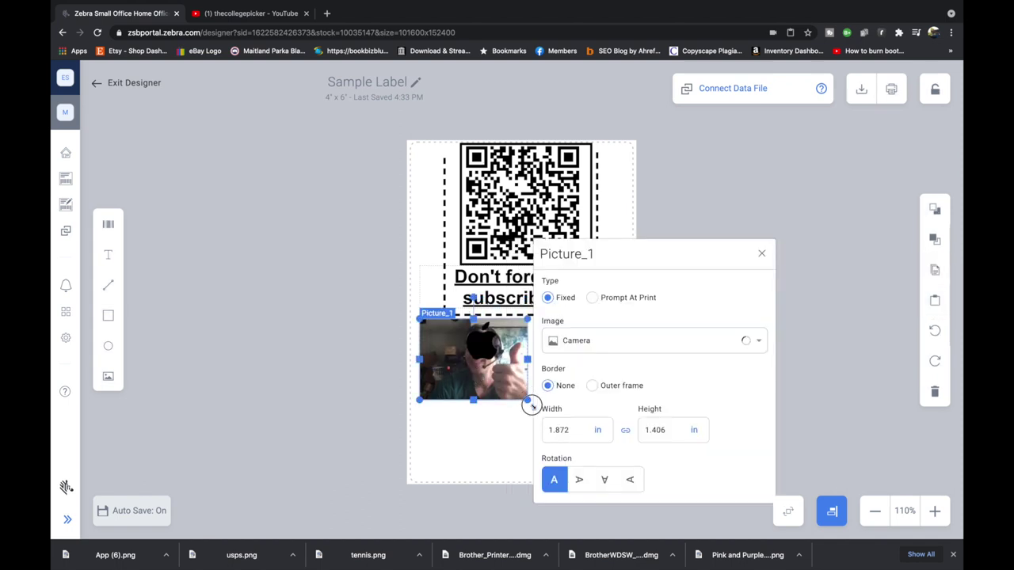
{"action": "left_click_drag", "start_coordinate": [532, 405], "coordinate": [612, 488]}
{"action": "left_click", "coordinate": [483, 354]}
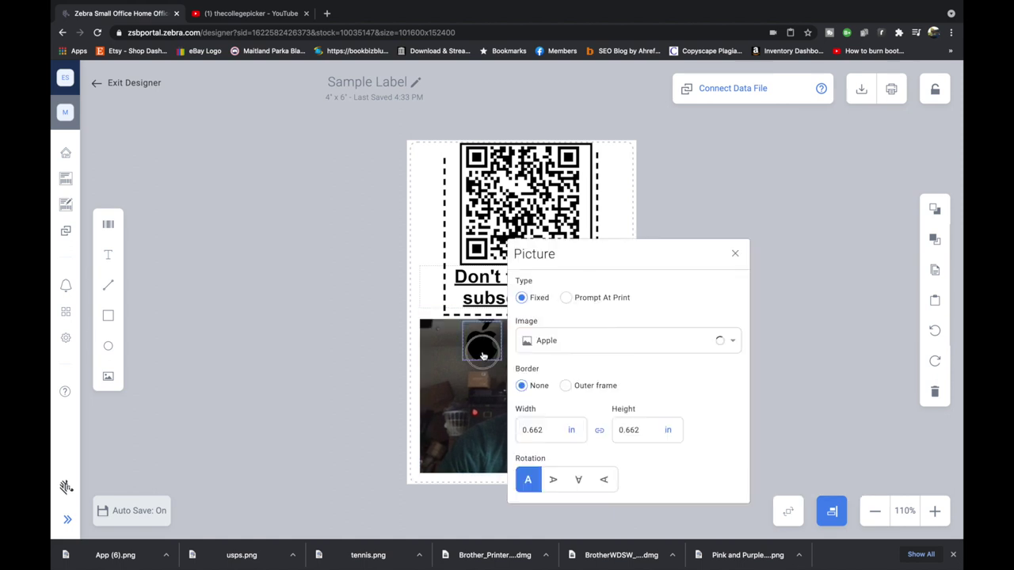
{"action": "left_click_drag", "start_coordinate": [483, 354], "coordinate": [452, 355]}
{"action": "left_click", "coordinate": [473, 396]}
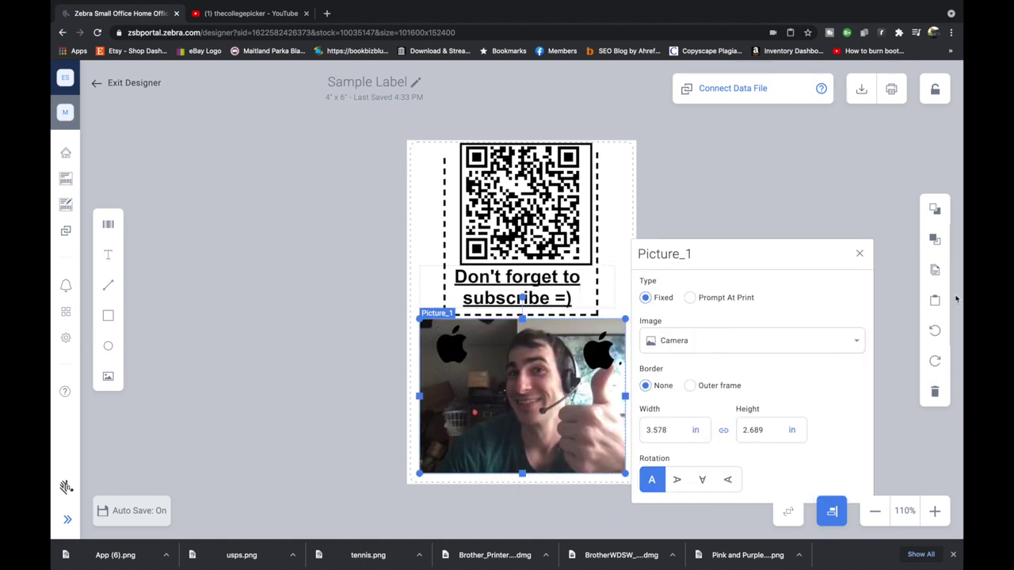
{"action": "left_click", "coordinate": [936, 218]}
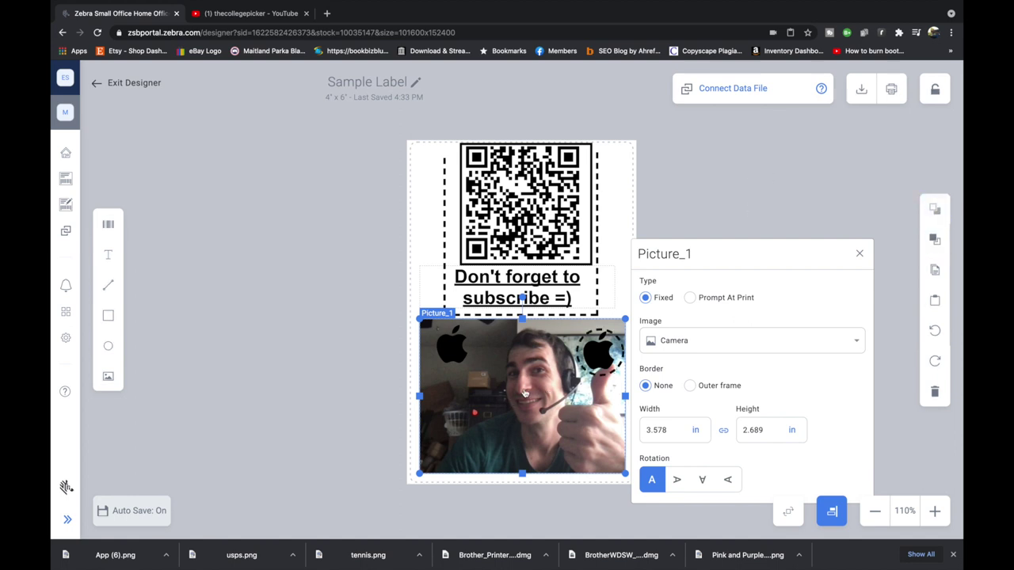
{"action": "left_click", "coordinate": [858, 255]}
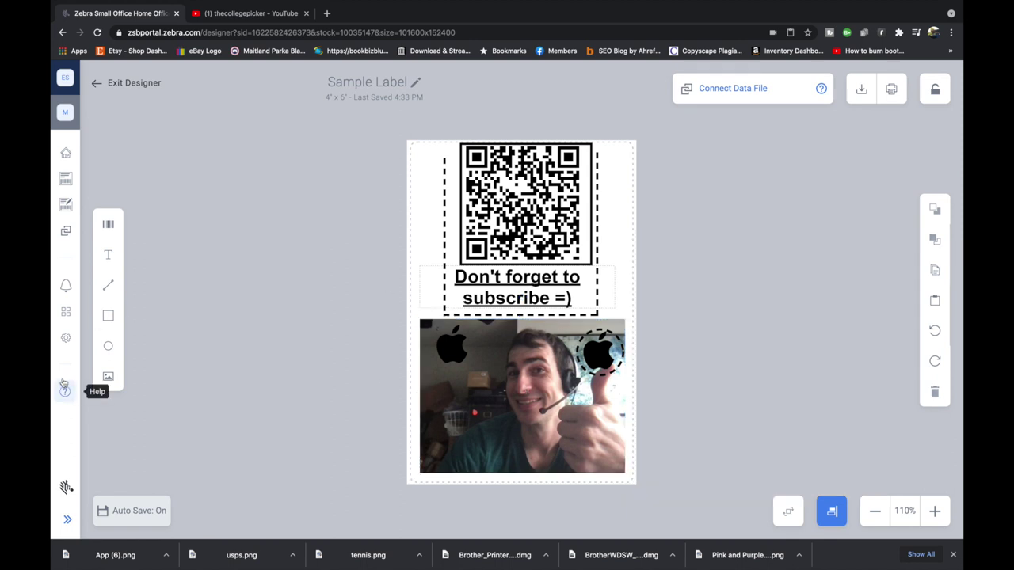
- In Printer Settings, step the Graphic Options slider through every stop from first to strongest
{"action": "left_click", "coordinate": [66, 339]}
{"action": "left_click", "coordinate": [229, 149]}
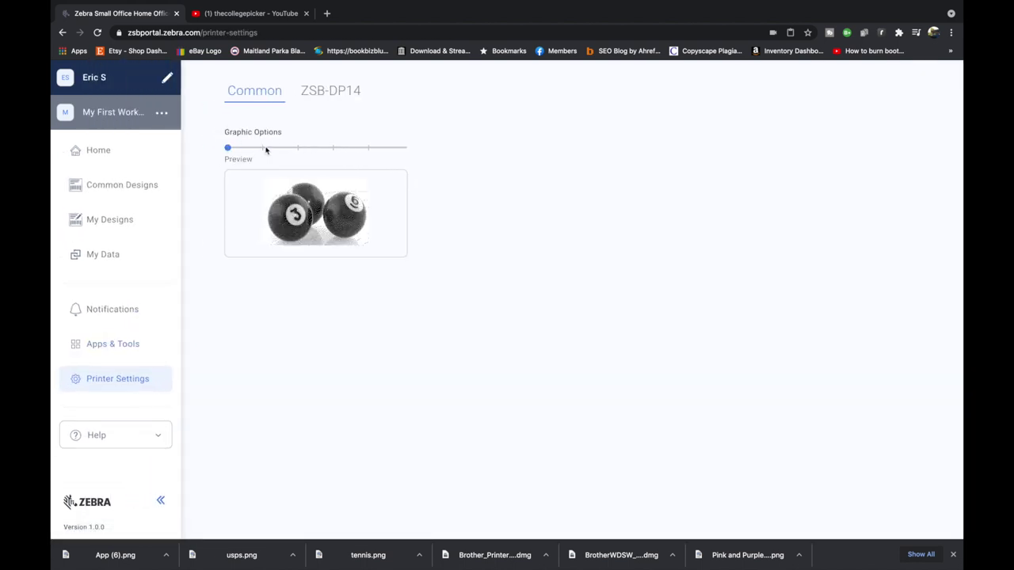
{"action": "left_click", "coordinate": [266, 150]}
{"action": "left_click", "coordinate": [296, 150]}
{"action": "left_click", "coordinate": [336, 150]}
{"action": "left_click", "coordinate": [372, 151]}
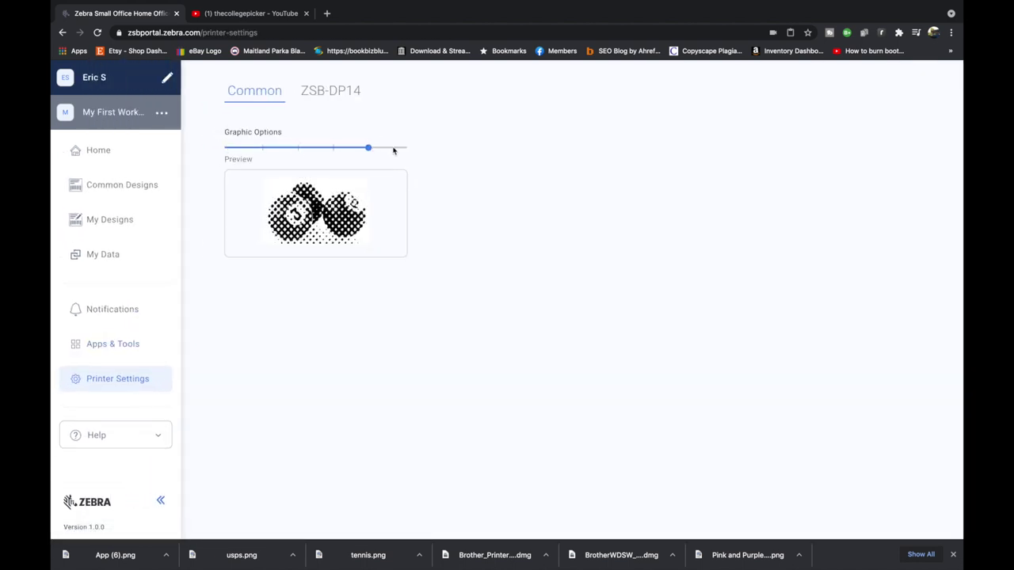
{"action": "left_click", "coordinate": [403, 149]}
{"action": "left_click", "coordinate": [263, 149]}
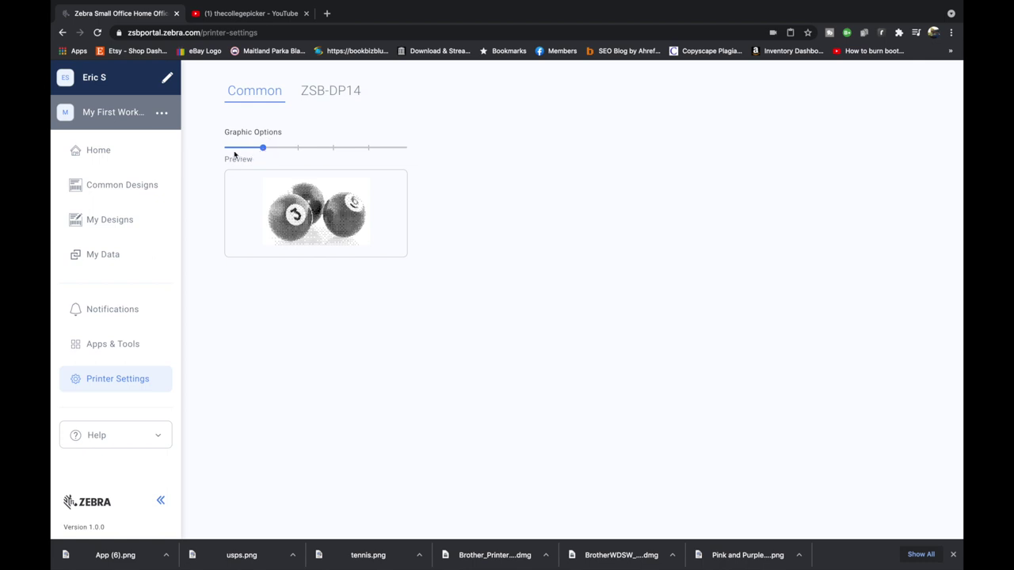
{"action": "left_click", "coordinate": [229, 148]}
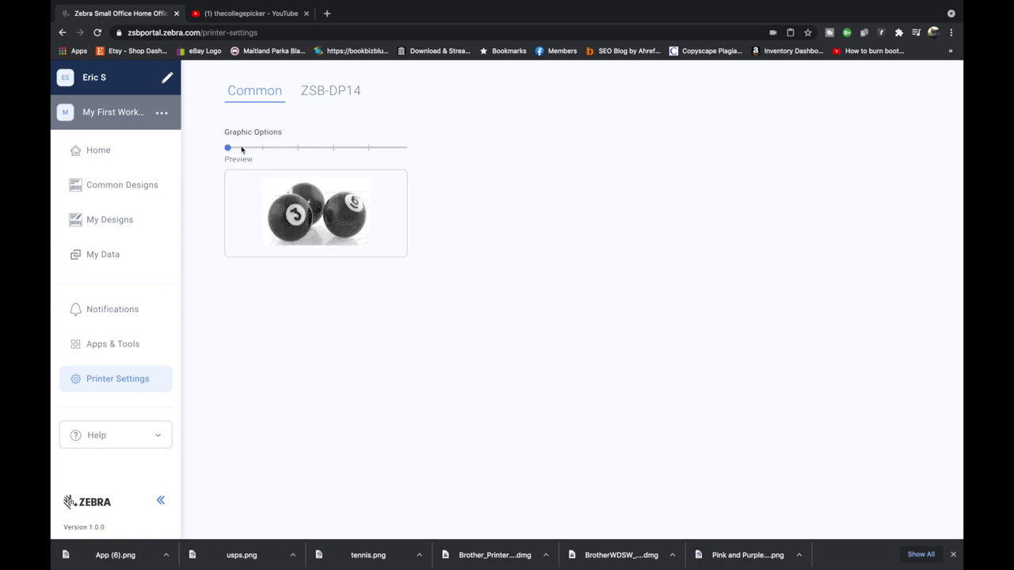
- Compare the Graphic Options stops again and leave the slider on the leftmost setting
{"action": "left_click_drag", "start_coordinate": [257, 148], "coordinate": [214, 152]}
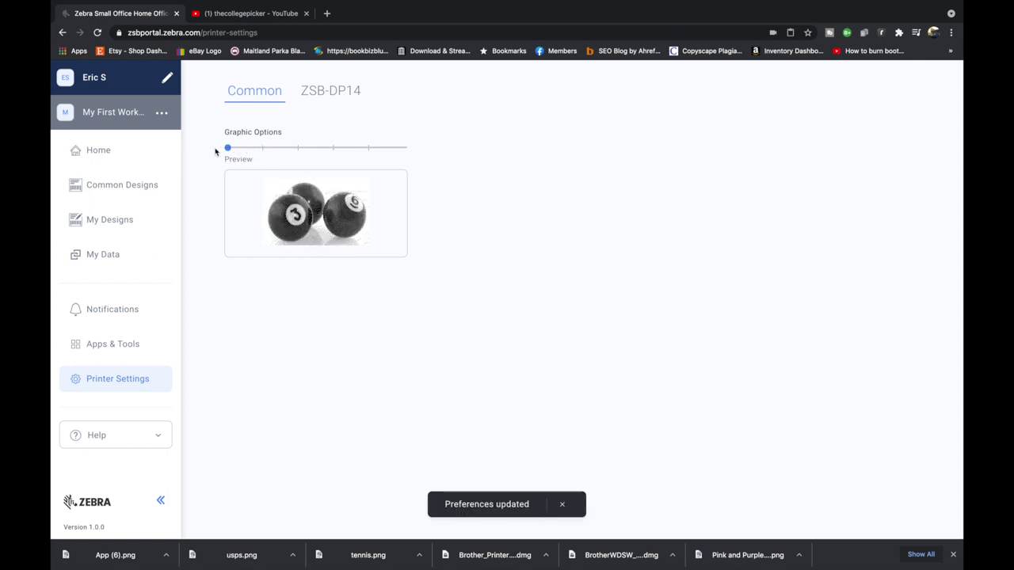
{"action": "left_click", "coordinate": [263, 148]}
{"action": "left_click", "coordinate": [229, 149]}
{"action": "left_click", "coordinate": [259, 149]}
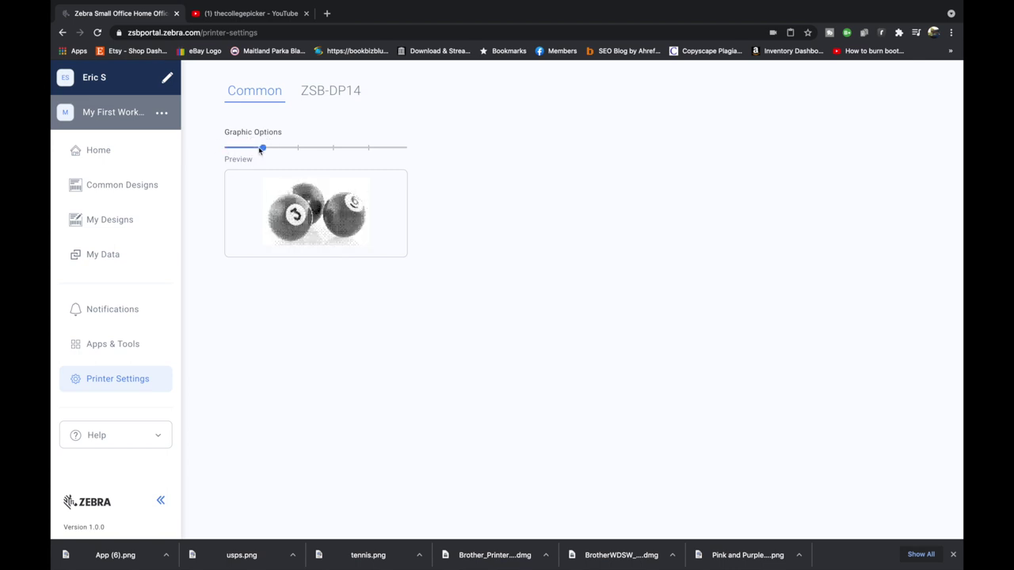
{"action": "left_click", "coordinate": [298, 149]}
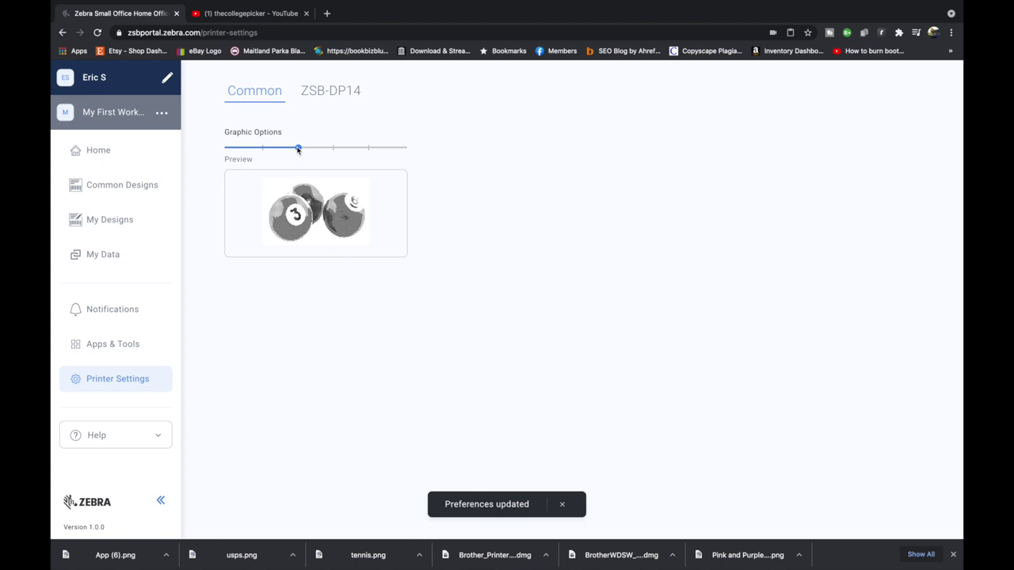
{"action": "left_click", "coordinate": [334, 149]}
{"action": "left_click", "coordinate": [369, 149]}
{"action": "left_click", "coordinate": [403, 150]}
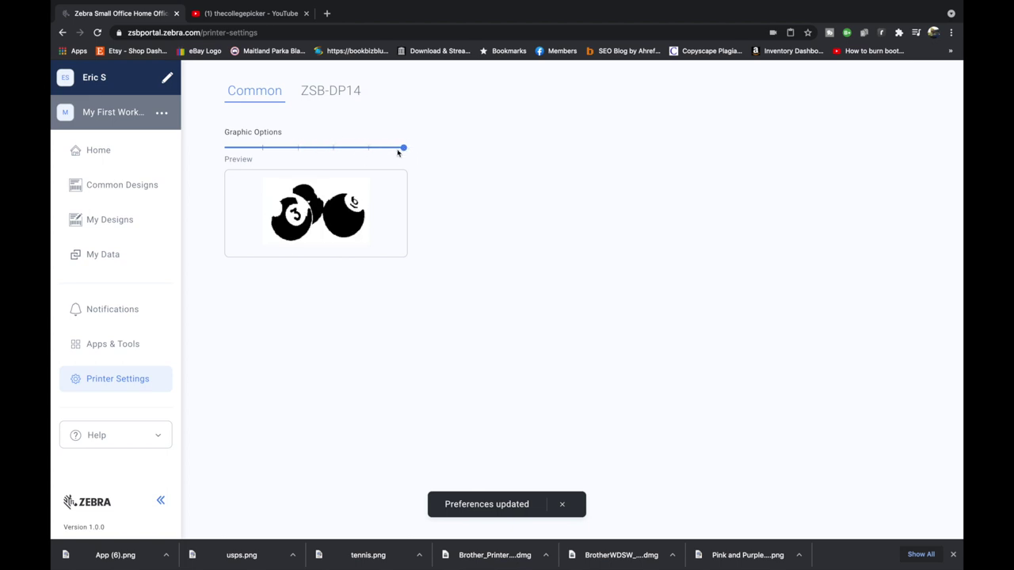
{"action": "left_click", "coordinate": [376, 150]}
{"action": "left_click", "coordinate": [263, 149]}
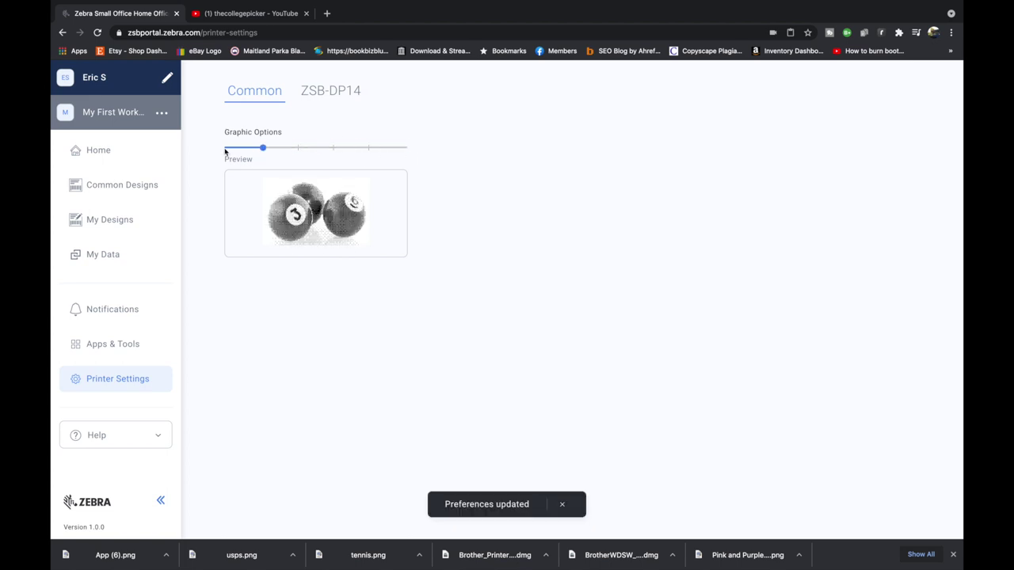
{"action": "left_click", "coordinate": [227, 149]}
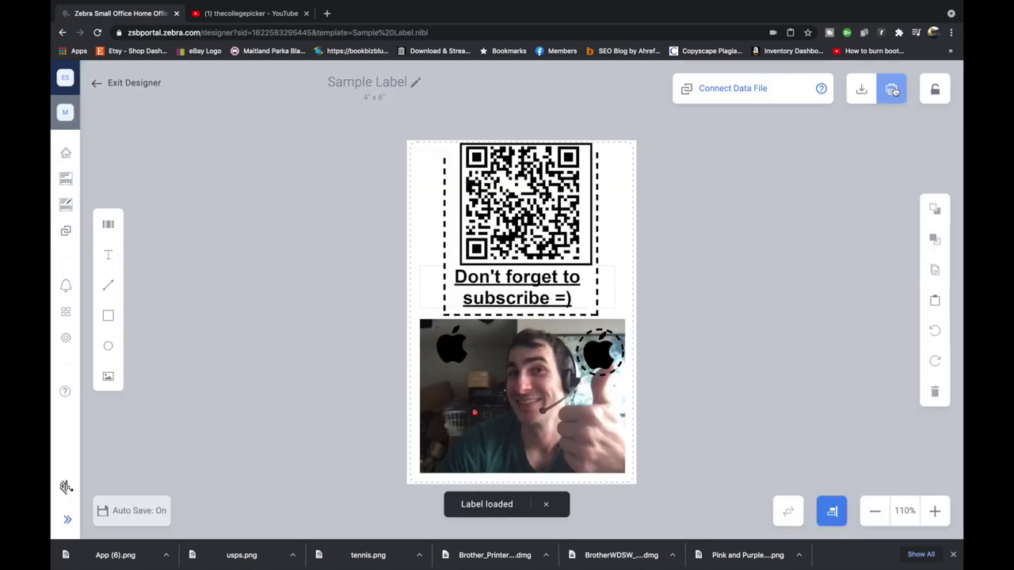
- Open the print preview for the 4" x 6" Sample Label on ZSB-DP14 with 1 copy
{"action": "left_click", "coordinate": [892, 90]}
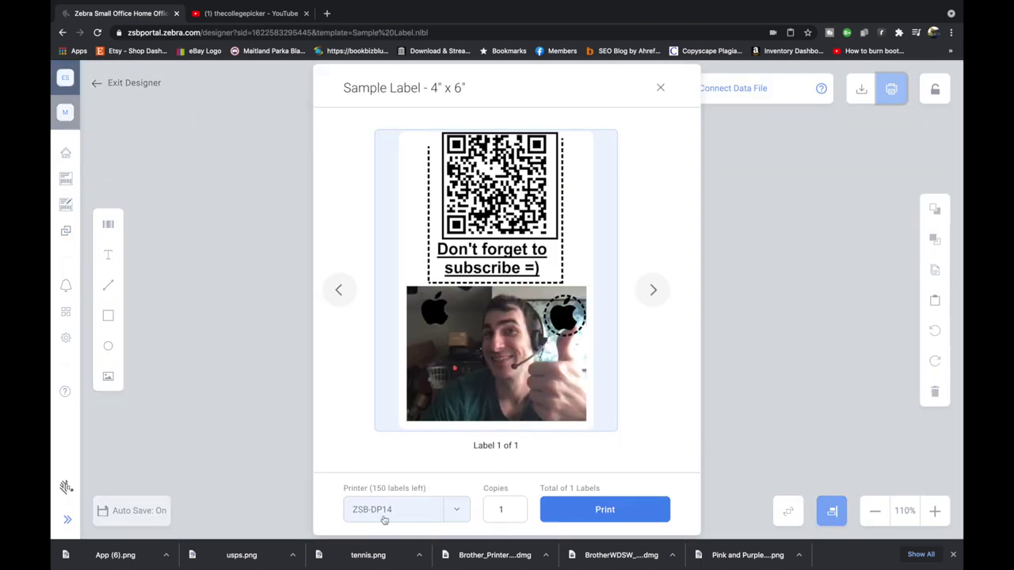